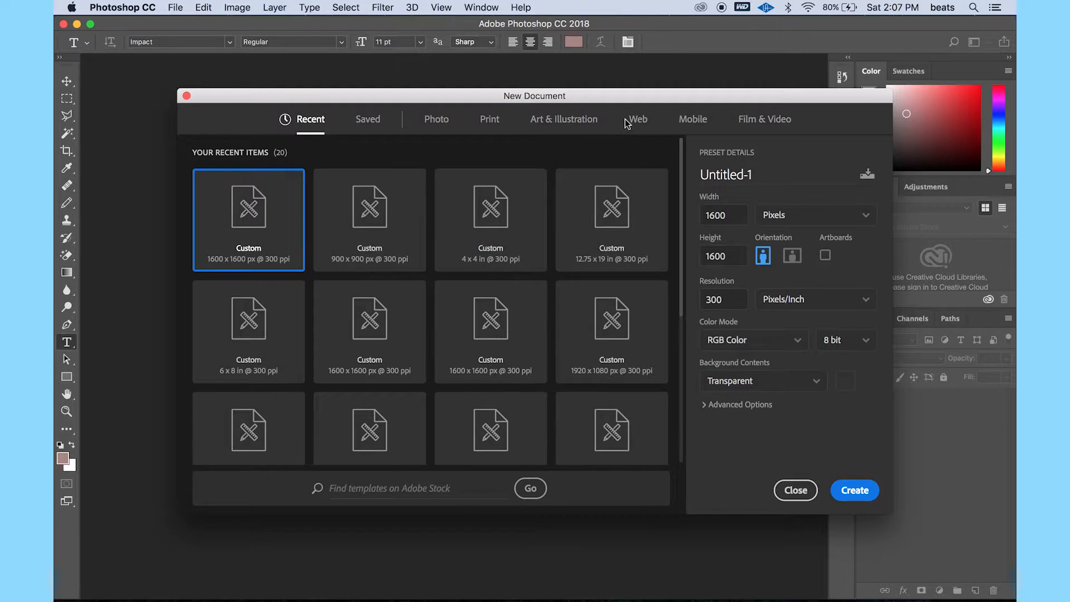
Step: Create a new document from the Web Most Common preset, 1366 x 768 px at 72 ppi
left_click(633, 123)
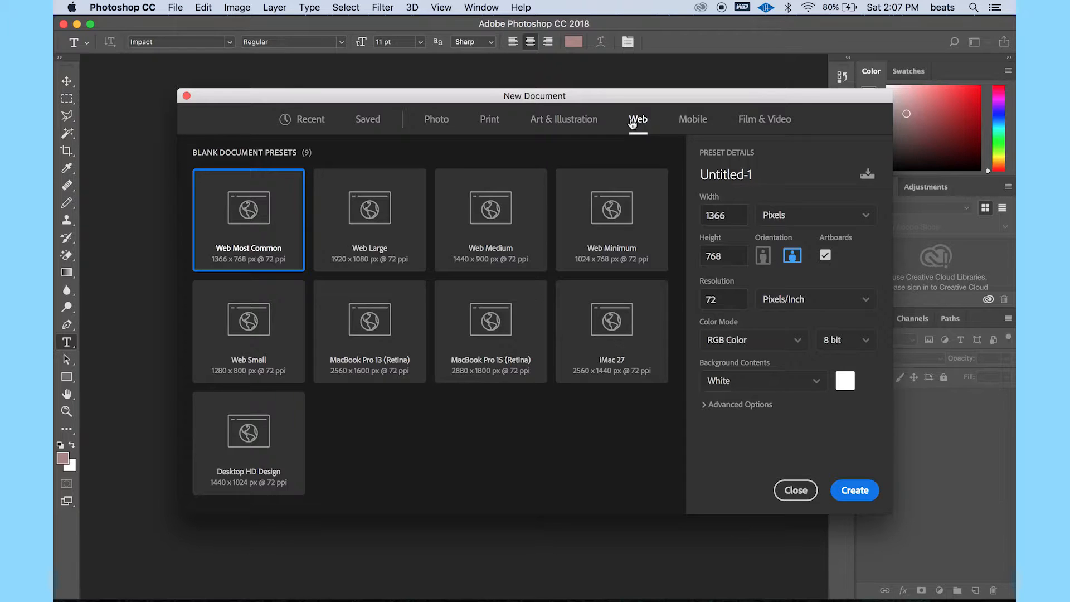
left_click(842, 484)
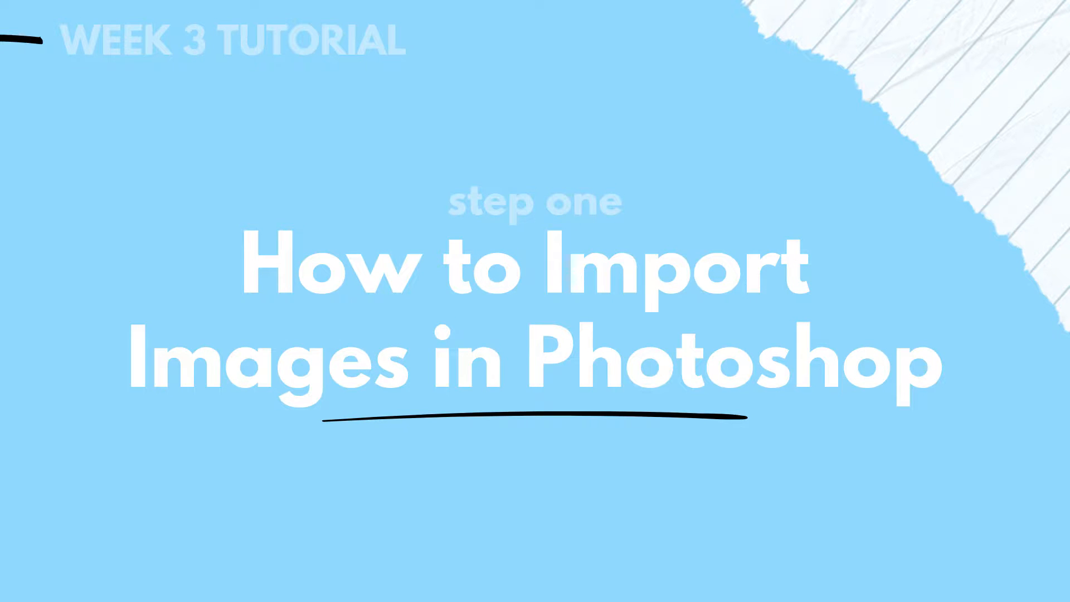
Step: Place clouds-g47ef16342_1920.jpg from the Desktop's Photos folder as an embedded image
left_click(175, 8)
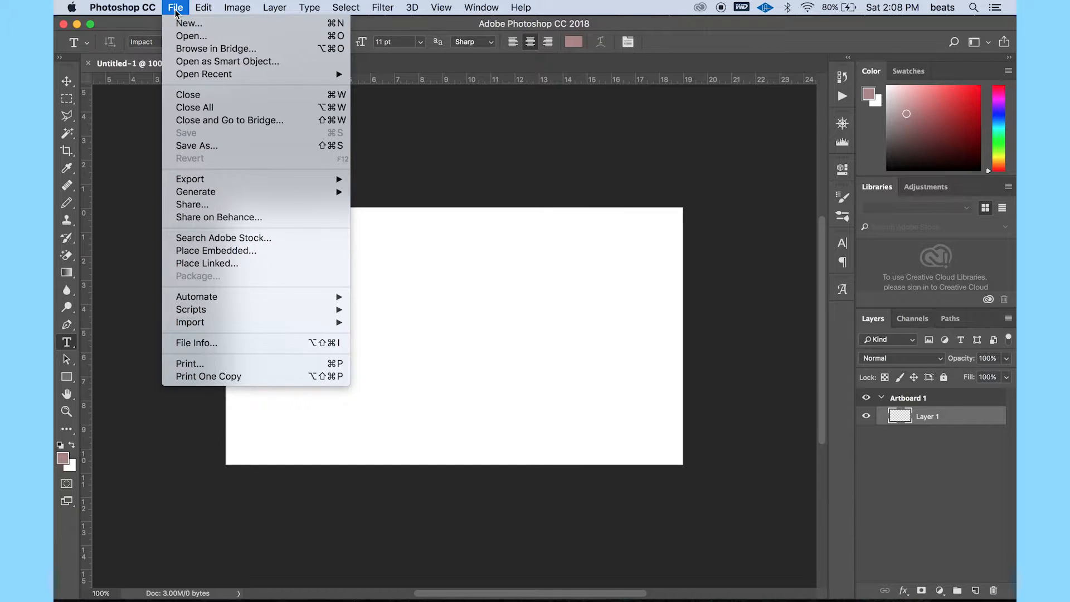
left_click(221, 253)
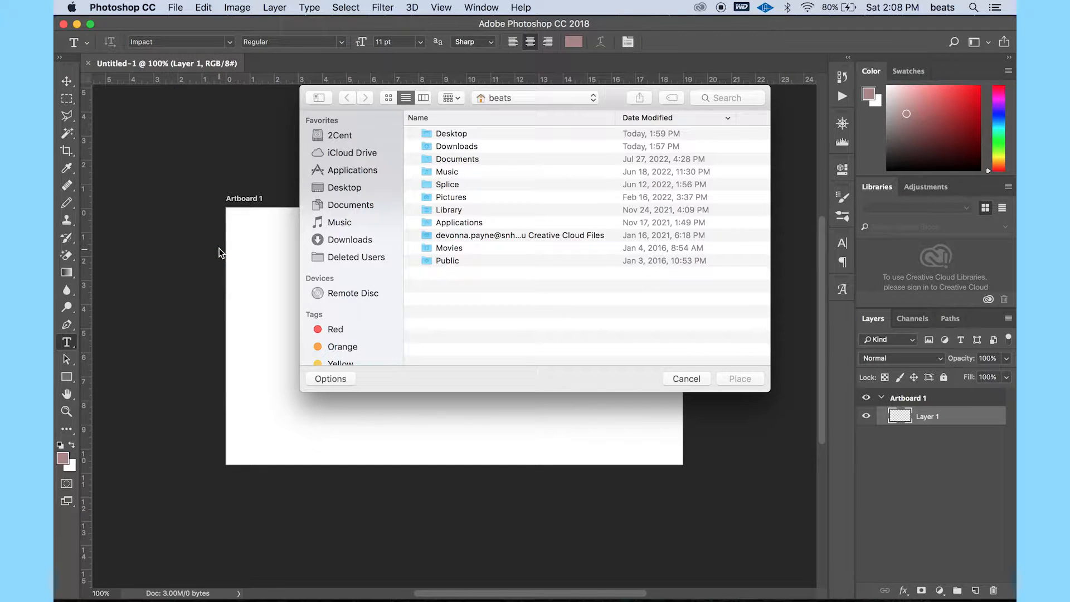
left_click(347, 189)
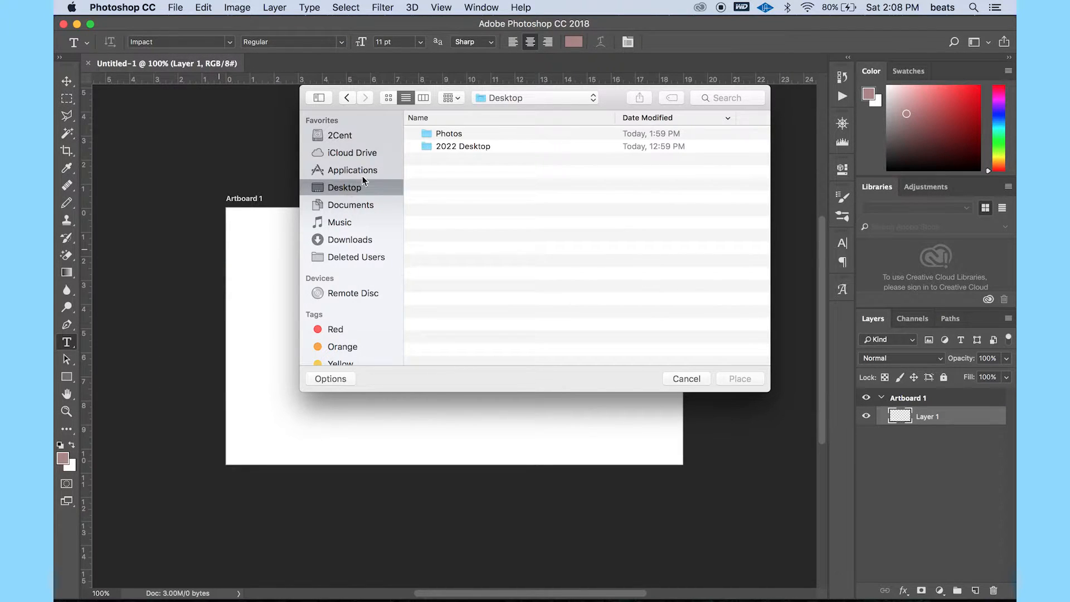
left_click(444, 135)
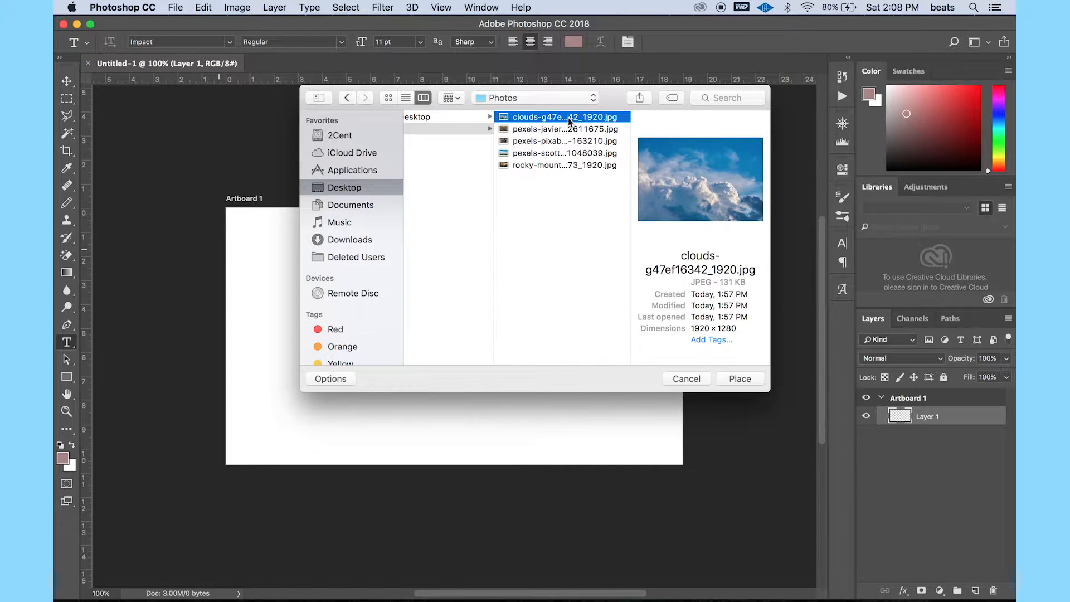
left_click(565, 129)
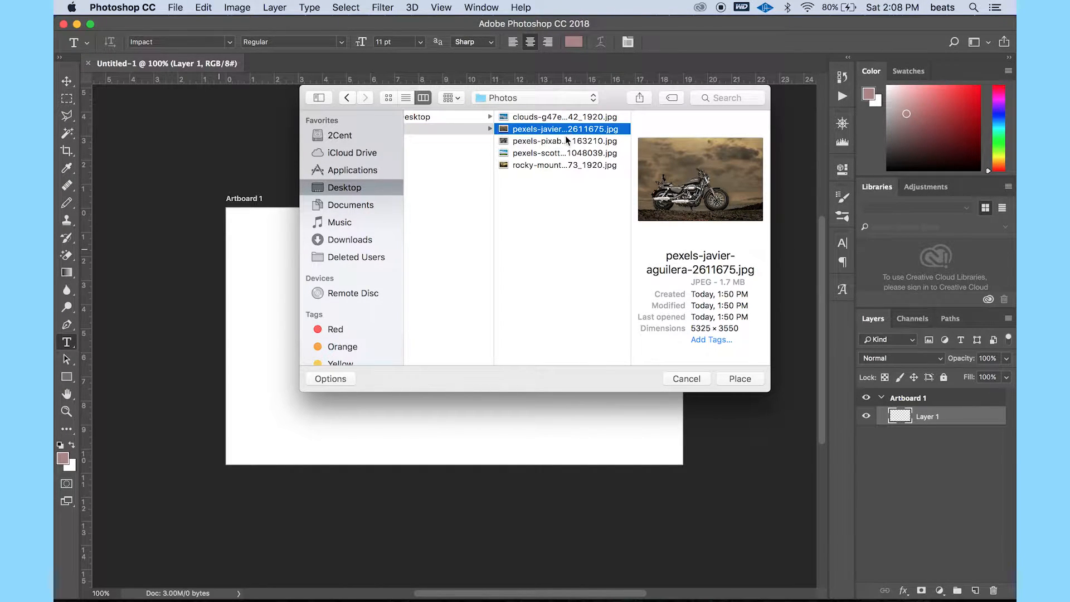
left_click(565, 140)
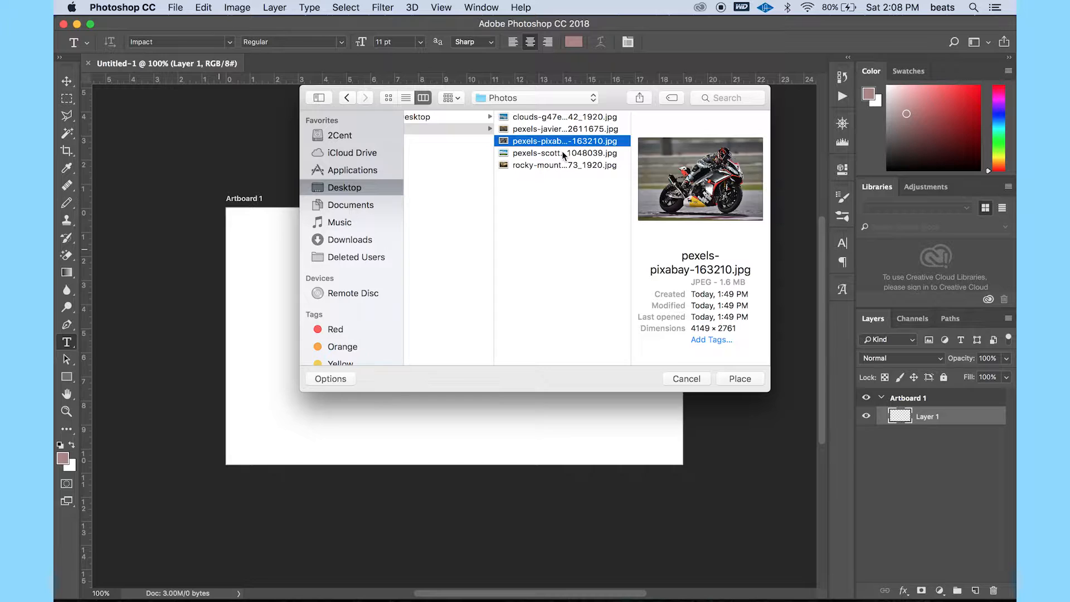
left_click(561, 151)
left_click(560, 164)
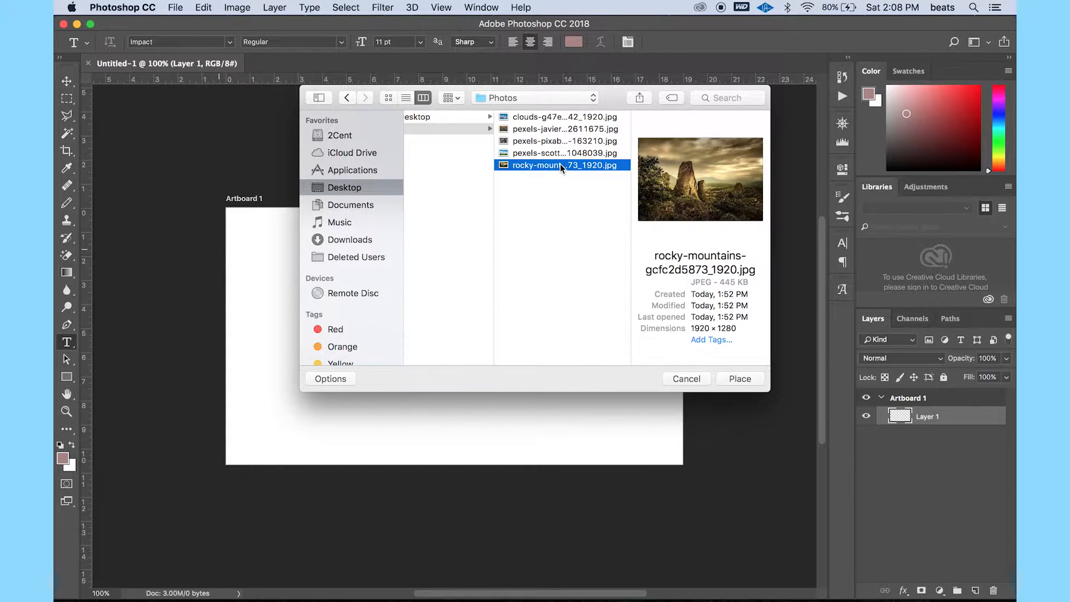
left_click(562, 117)
left_click(740, 378)
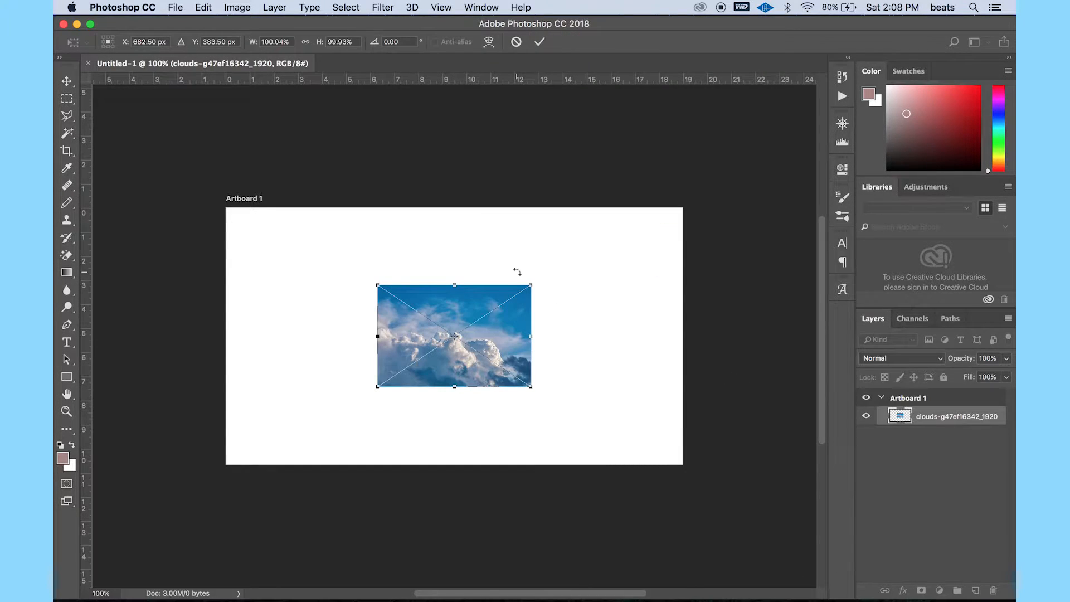
Step: Enlarge the placed clouds image to about 298% so it covers the whole artboard, and commit the placement
left_click_drag(379, 285, 220, 193)
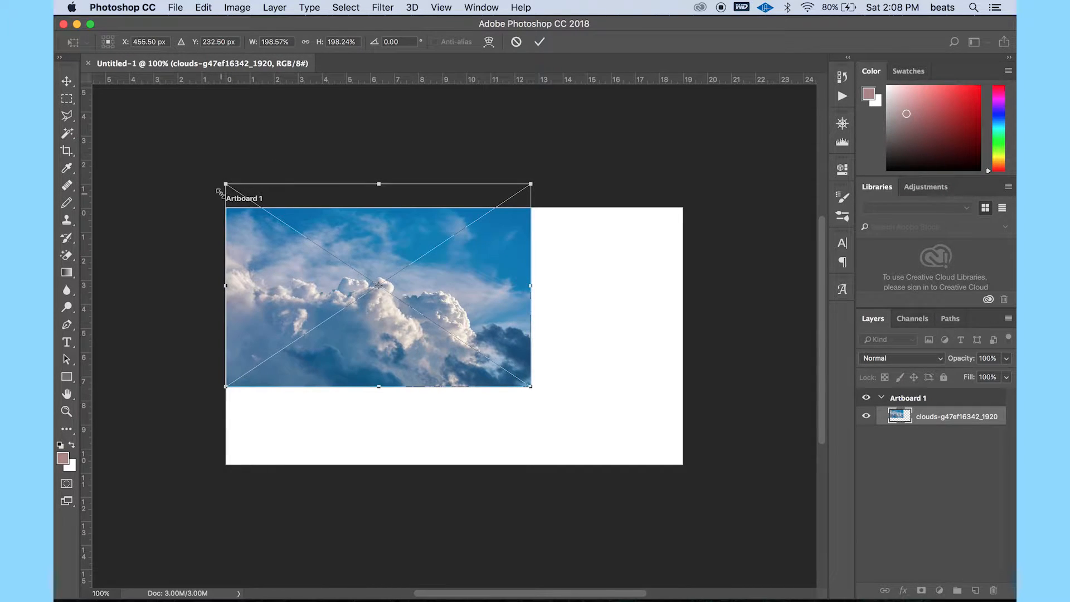
left_click_drag(534, 387, 702, 458)
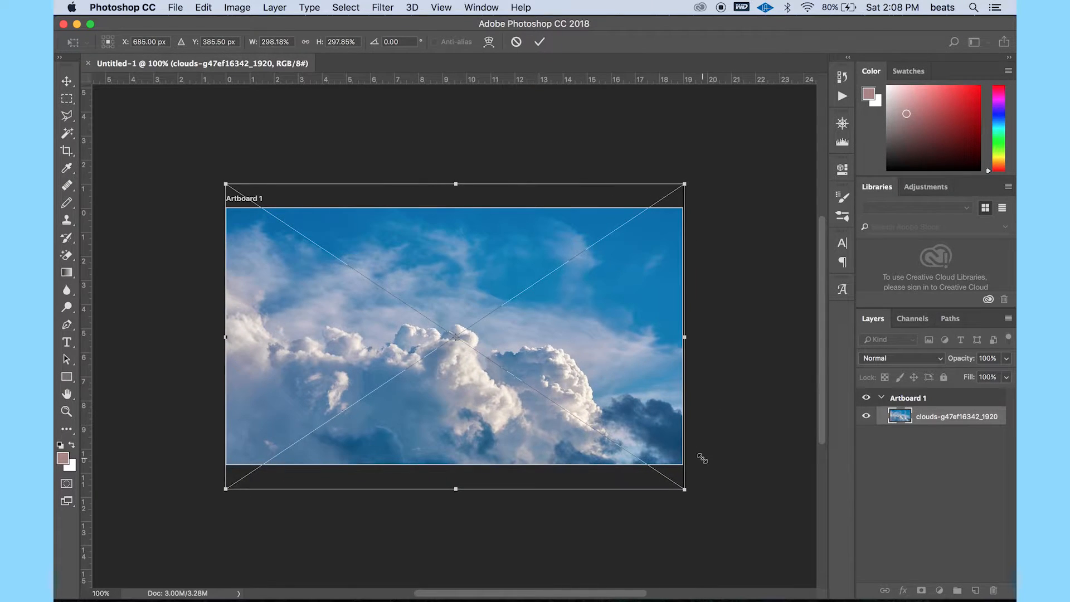
left_click(542, 46)
key("t")
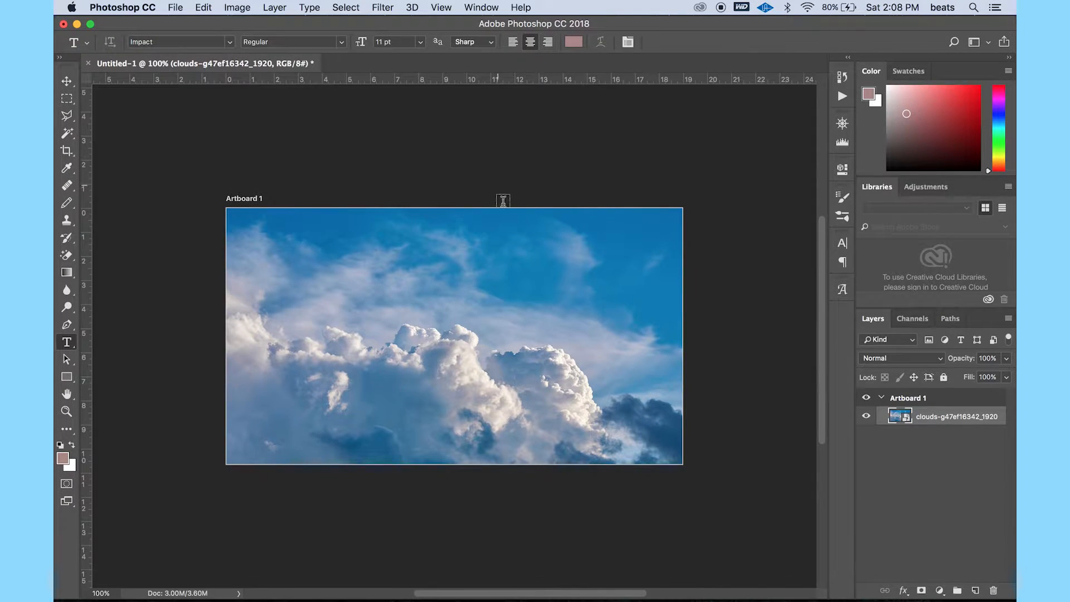
Step: Place the parked cruiser motorcycle photo as an embedded image and scale it to about 26% to cover the artboard
left_click(177, 8)
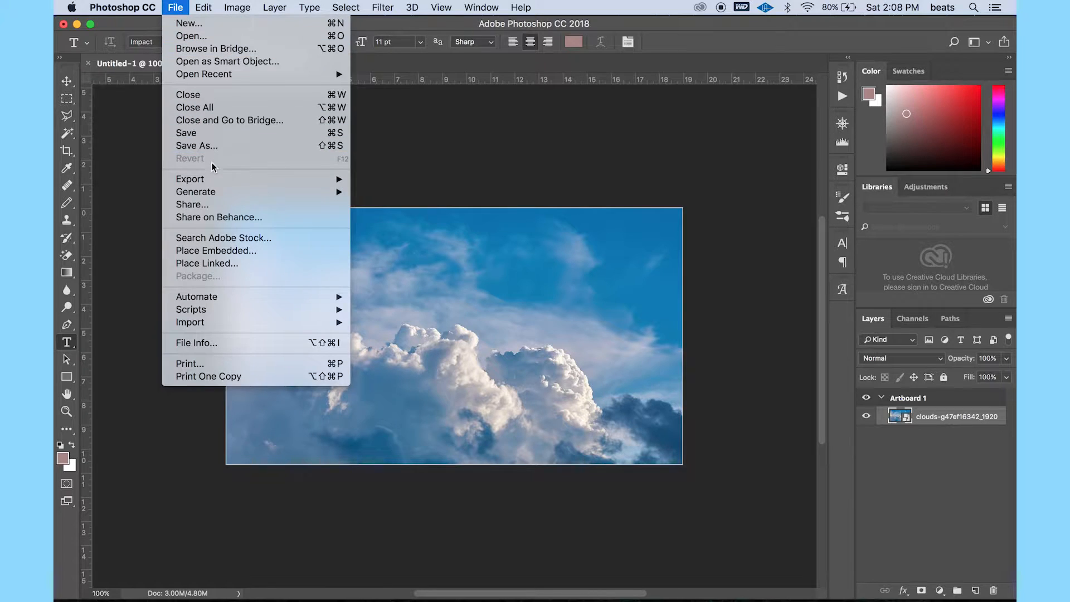
left_click(253, 255)
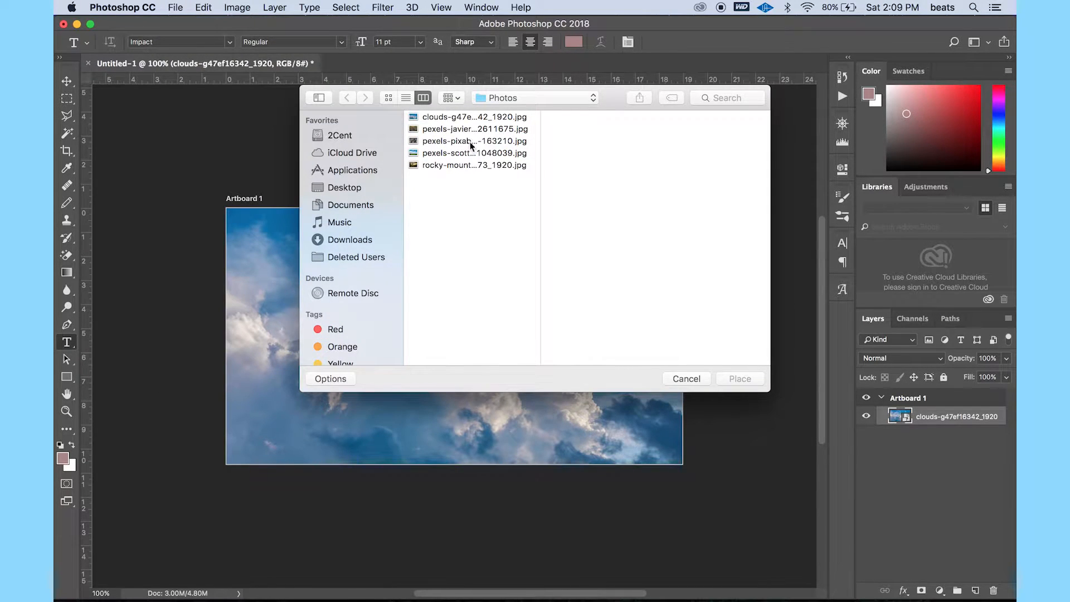
left_click(472, 129)
left_click(737, 379)
left_click_drag(244, 202, 225, 187)
left_click_drag(647, 187, 698, 169)
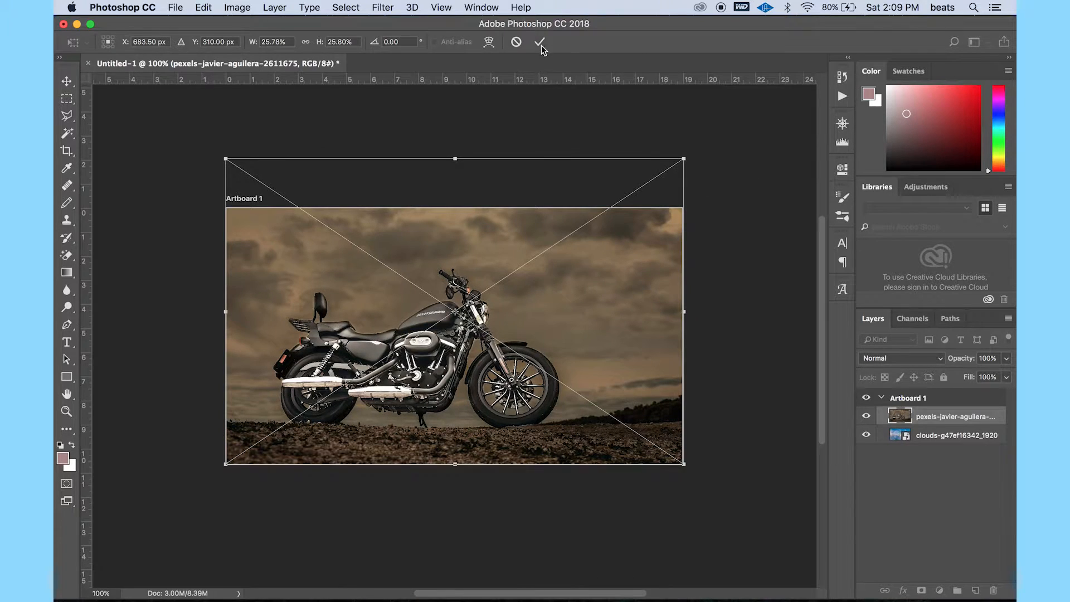
left_click(540, 44)
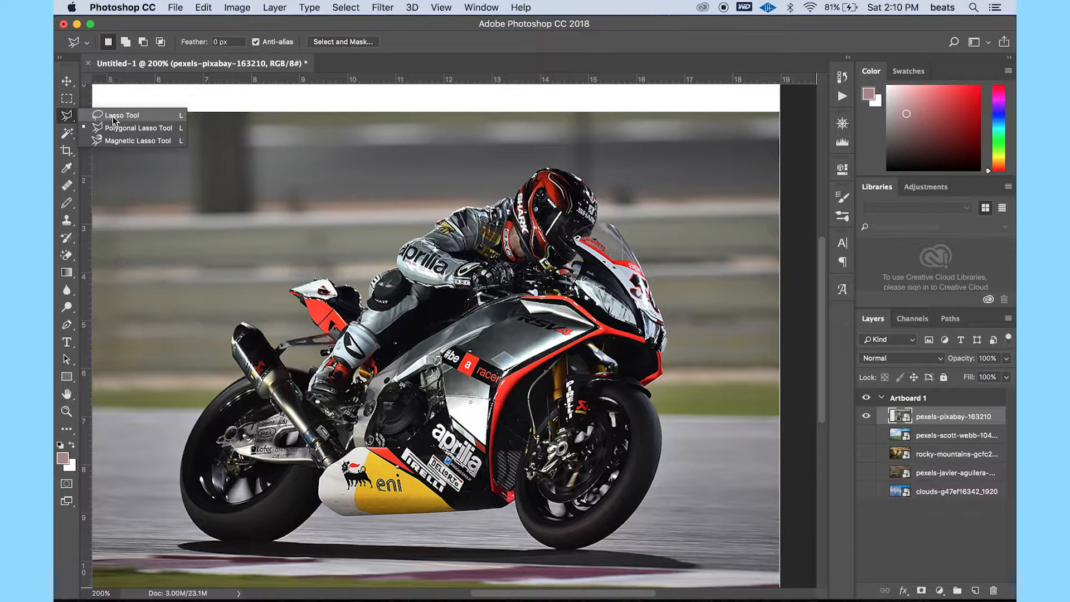
Step: Draw a small freehand Lasso selection on the blurred track background and undo it
left_click(111, 119)
mouse_move(253, 160)
left_mouse_down()
mouse_move(327, 232)
mouse_move(259, 181)
left_mouse_up()
key("super+z")
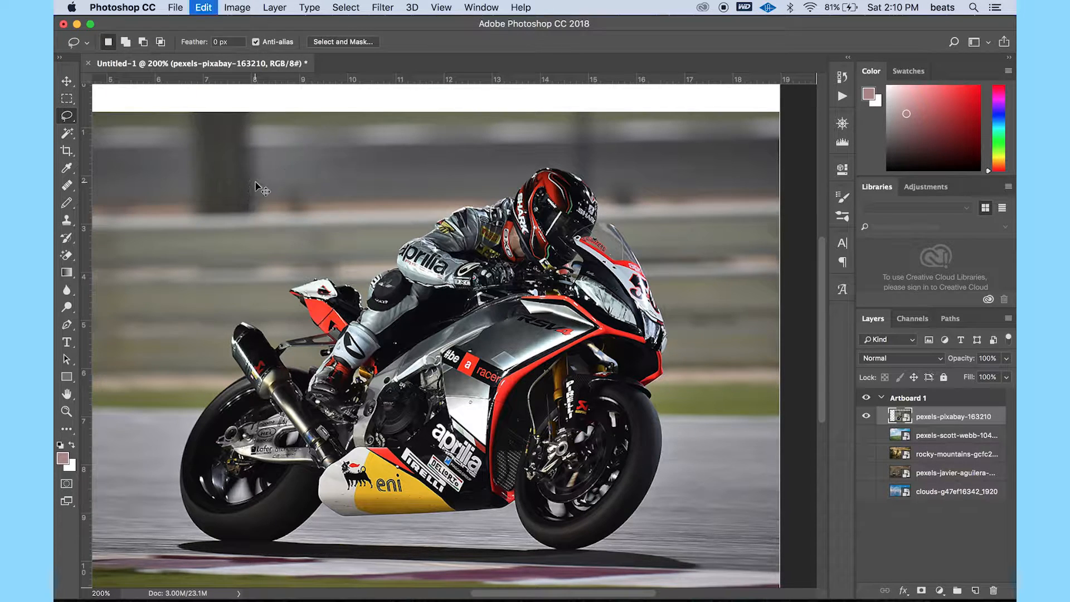
Step: Outline a background patch behind the rider's helmet with the Magnetic Lasso and try to delete it from the smart object
key("shift+l")
key("shift+l")
key("super+plus")
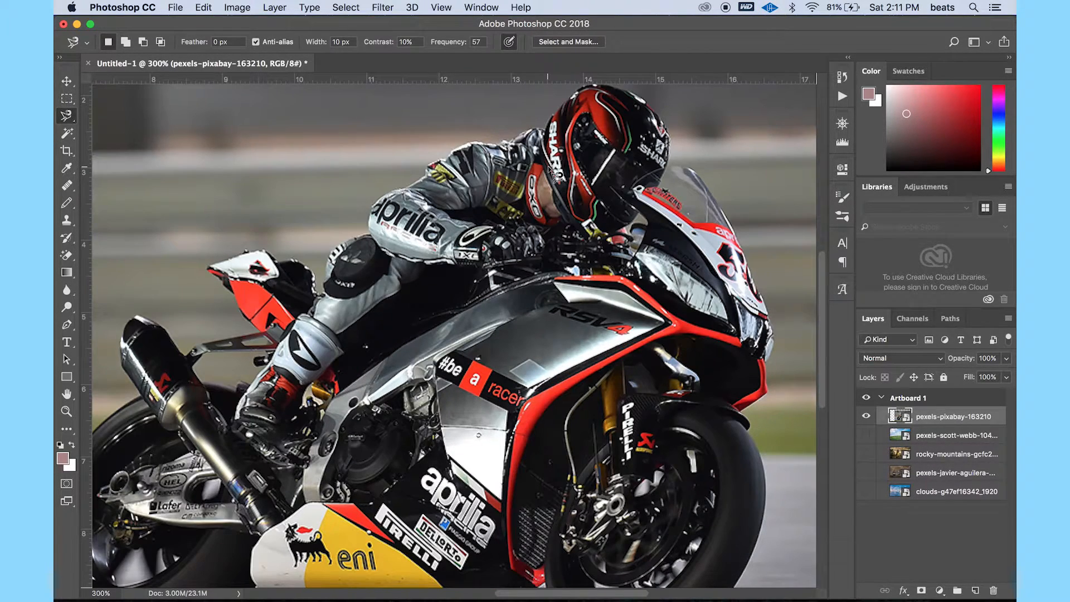
scroll(613, 161, "up", 2)
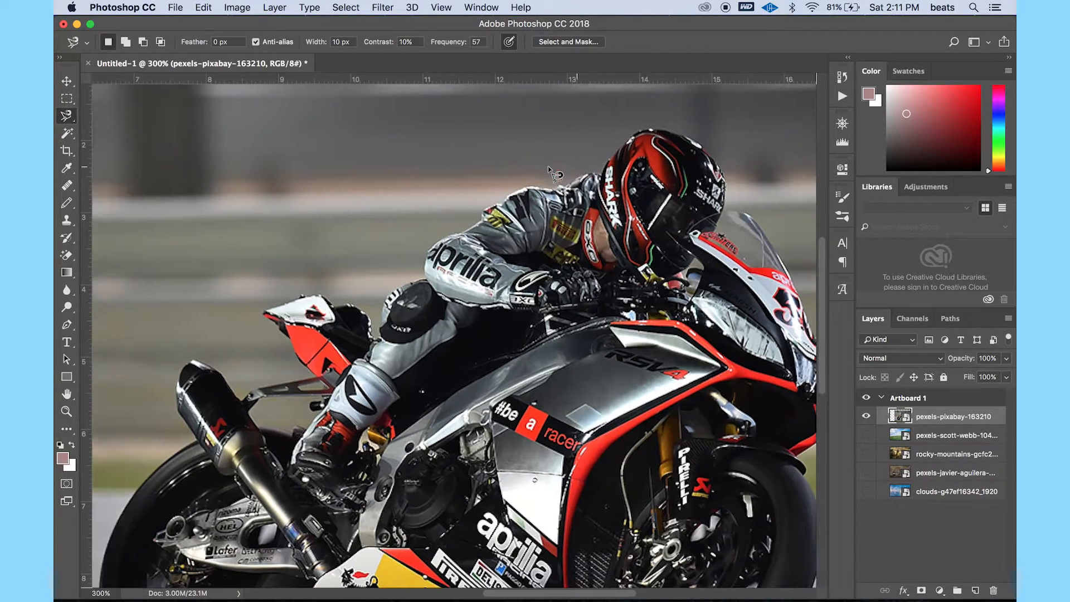
left_click(638, 132)
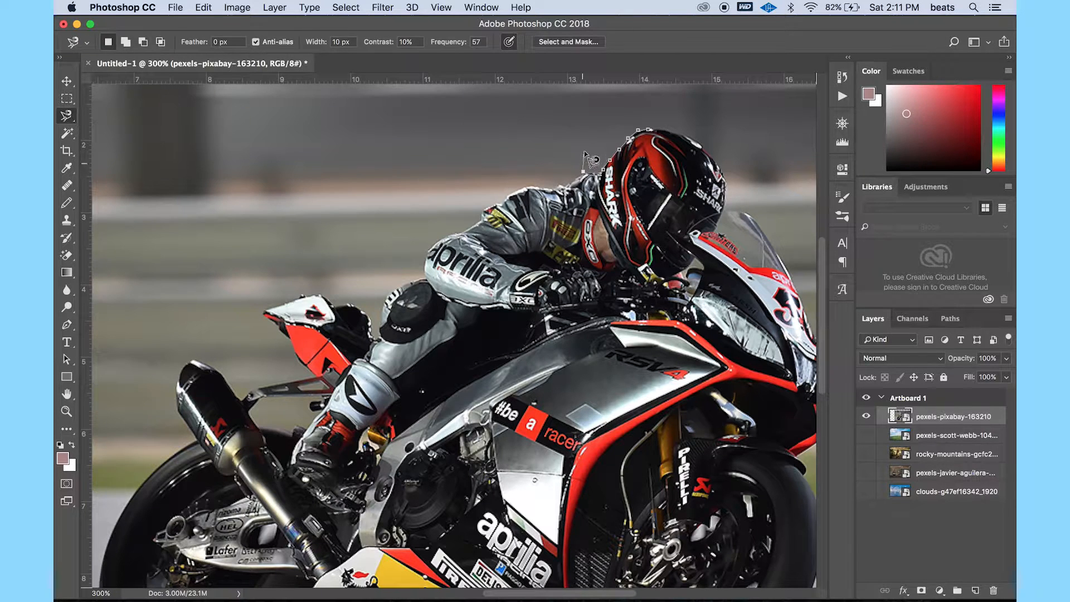
left_click(646, 129)
key("BackSpace")
left_click(640, 221)
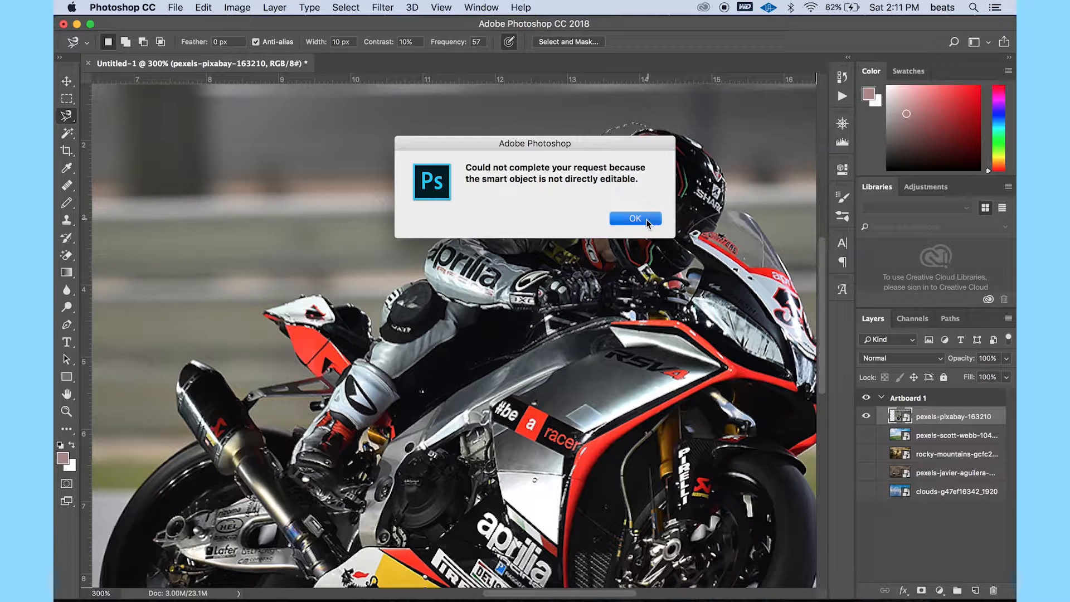
Step: Rasterize the pexels-pixabay-163210 layer and delete the selected background patch behind the helmet
right_click(943, 417)
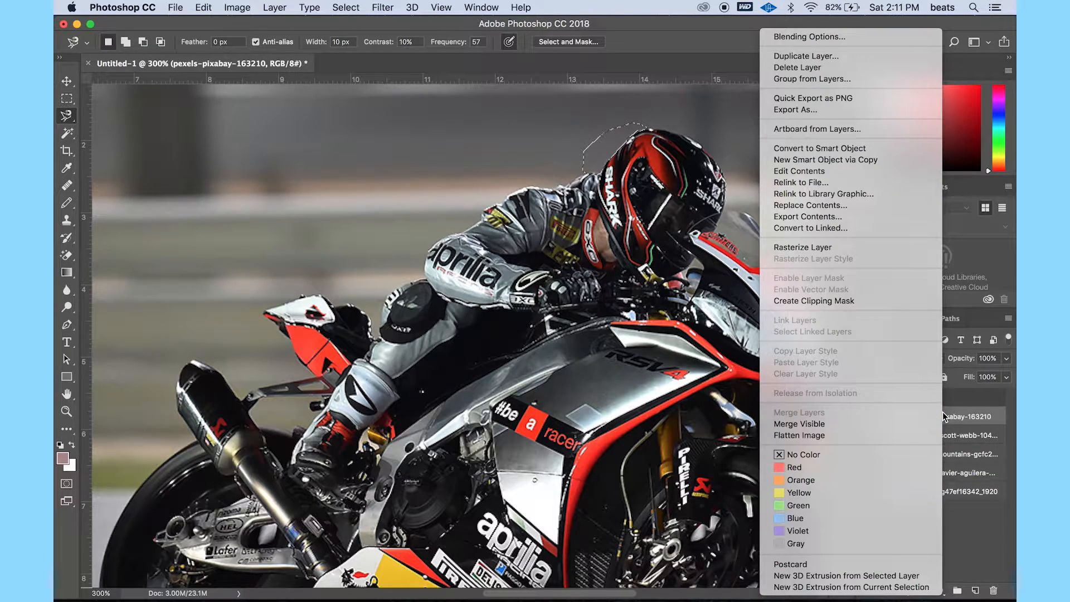
left_click(843, 251)
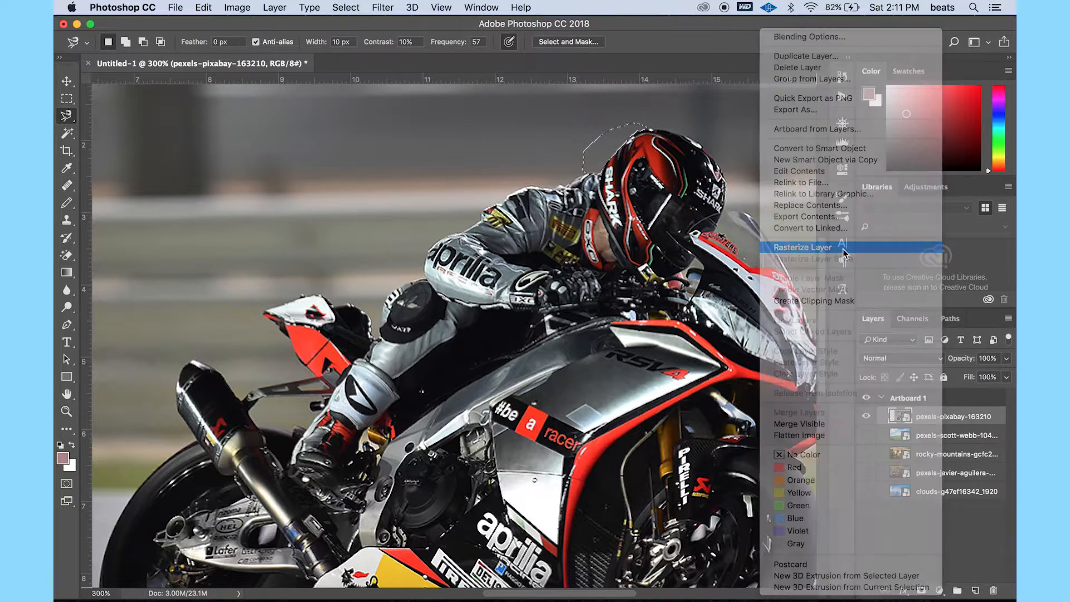
key("BackSpace")
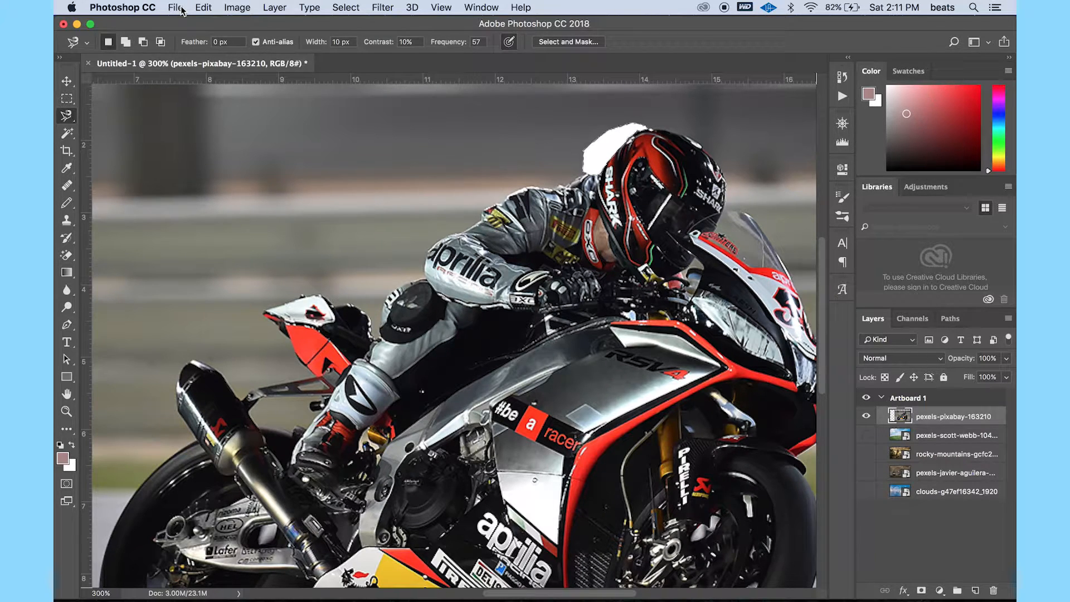
Step: Step backward to restore the deleted background patch and clear the selection behind the helmet
left_click(201, 6)
left_click(235, 48)
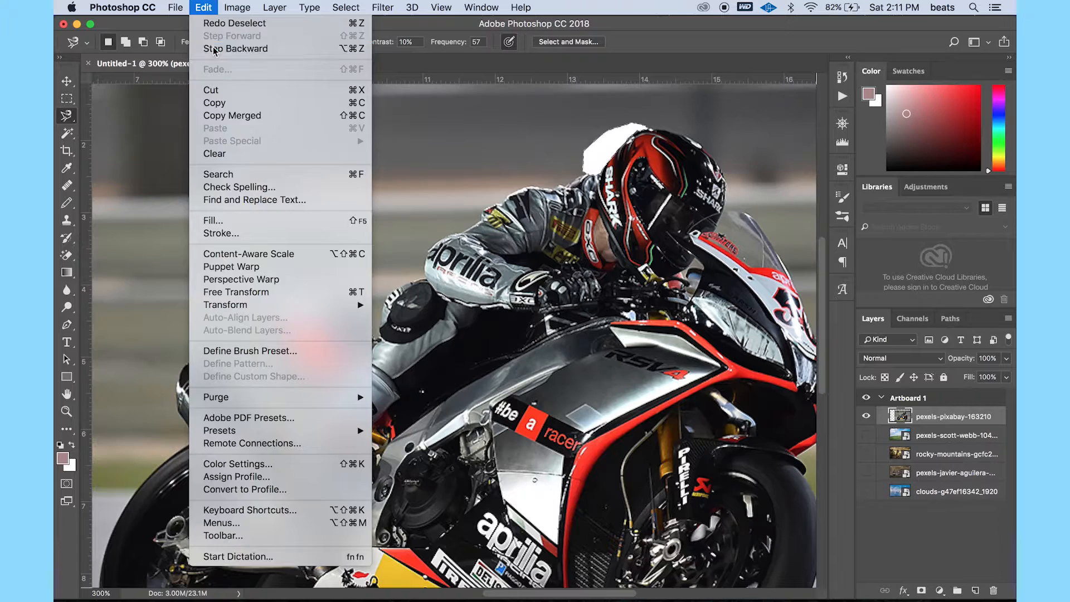
left_click(202, 6)
left_click(202, 7)
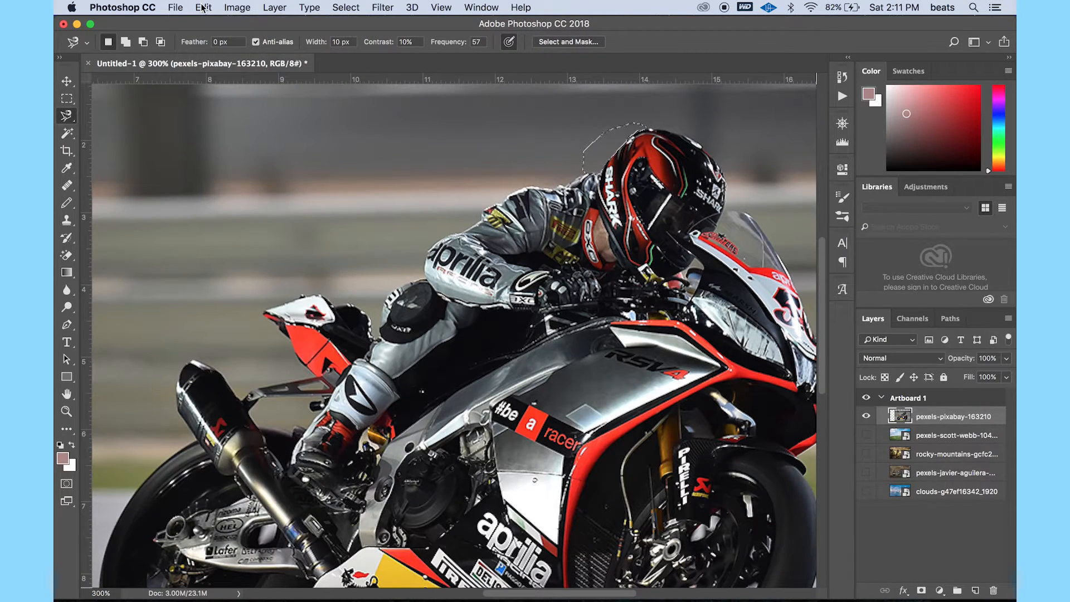
Step: Automatically select the rider and racing motorcycle with the Select Subject command
key("super+minus")
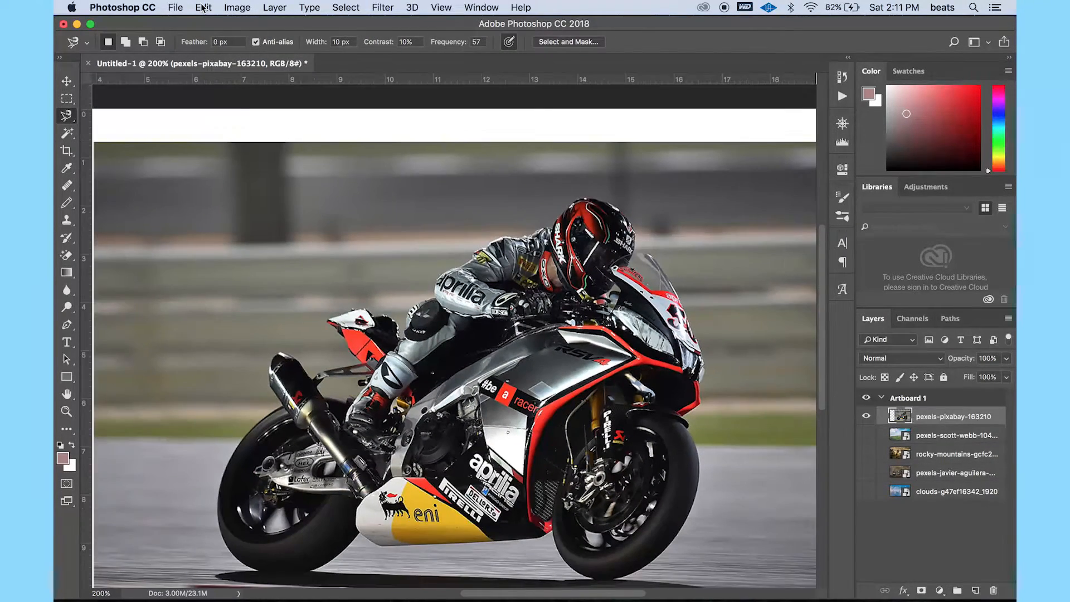
left_click(67, 81)
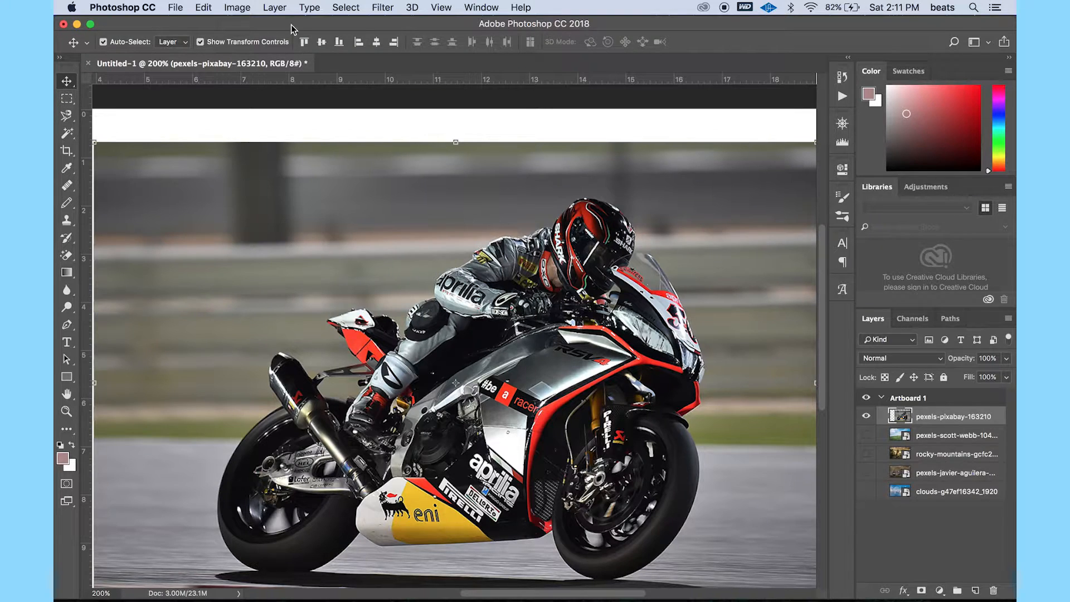
left_click(346, 7)
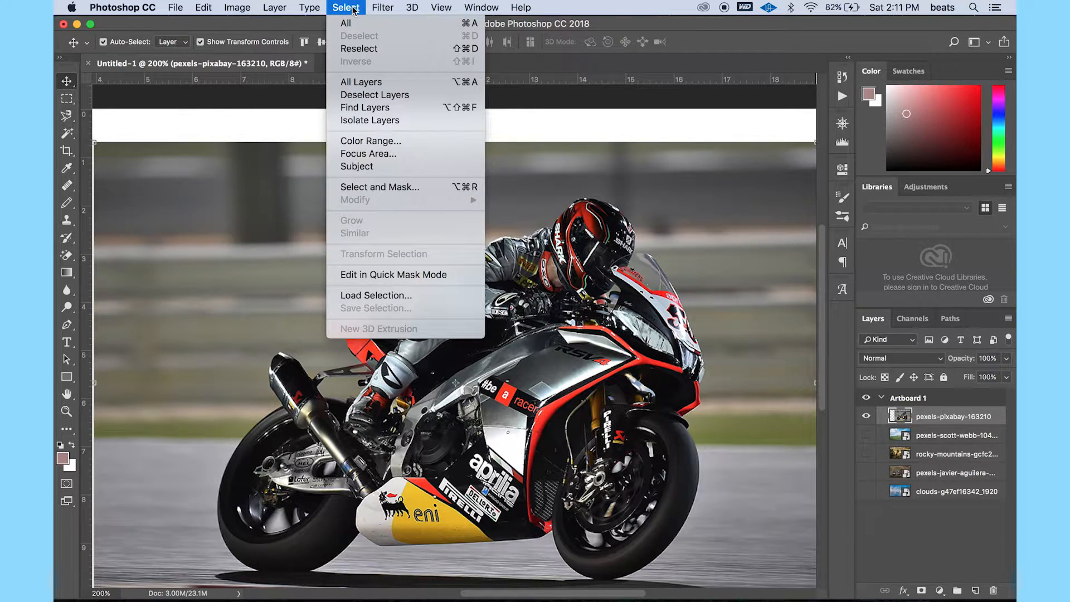
left_click(378, 168)
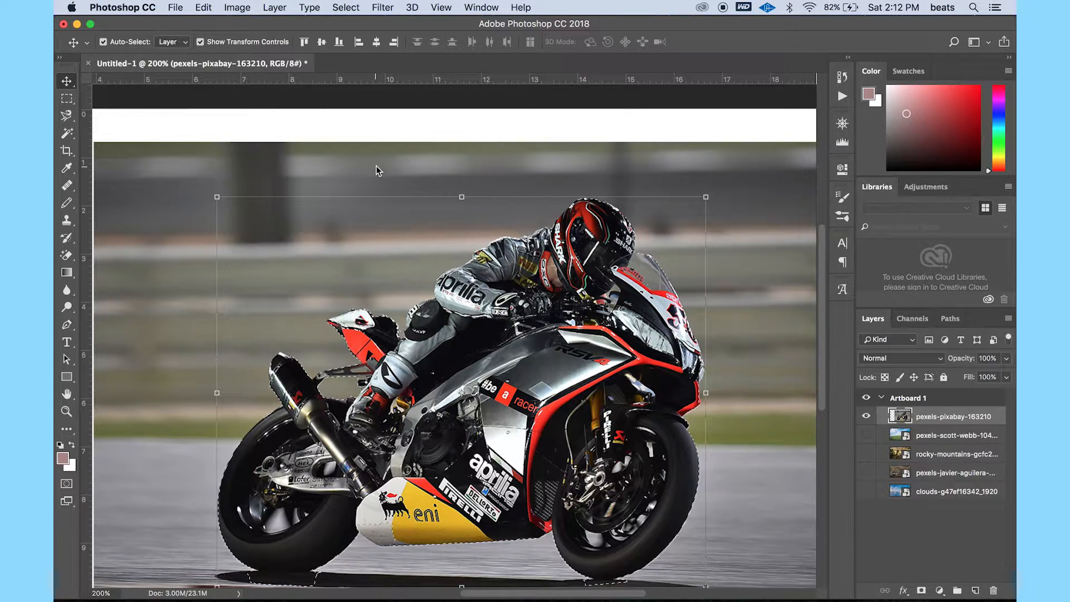
Step: Try to trim the subject selection around the lower fairing with the Quick Selection tool in subtract mode
left_click(67, 134)
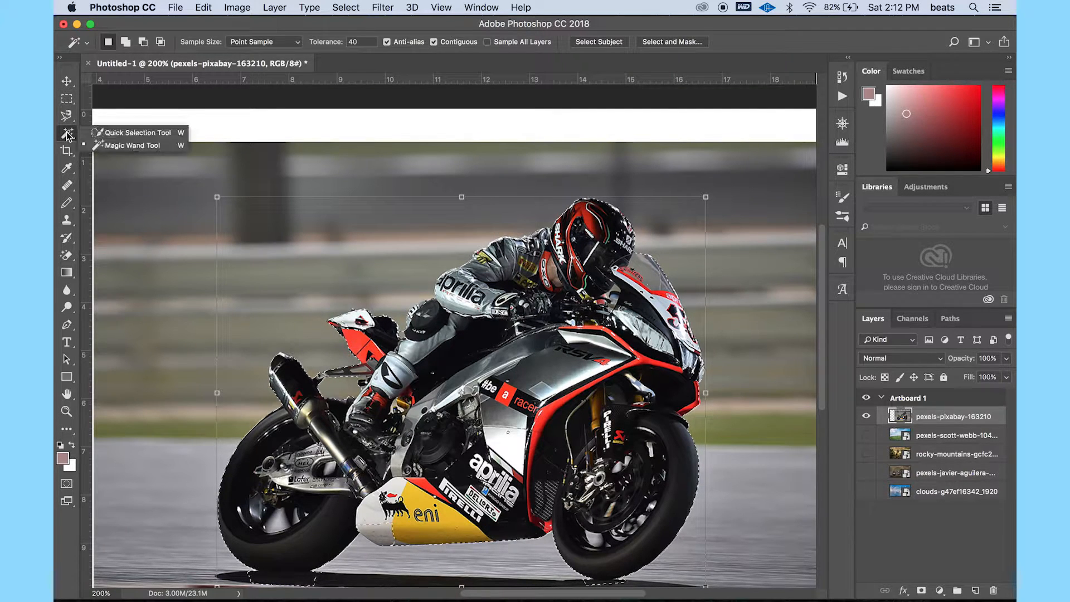
left_click(91, 134)
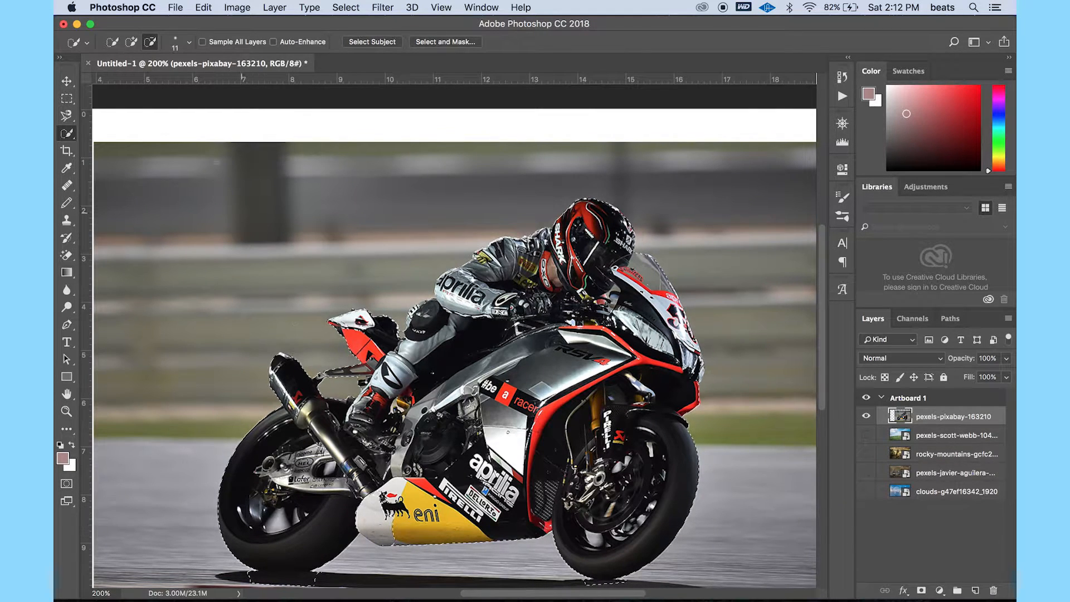
key("alt")
mouse_move(390, 490)
left_mouse_down()
mouse_move(346, 547)
mouse_move(375, 511)
mouse_move(381, 533)
left_mouse_up()
left_click(150, 42)
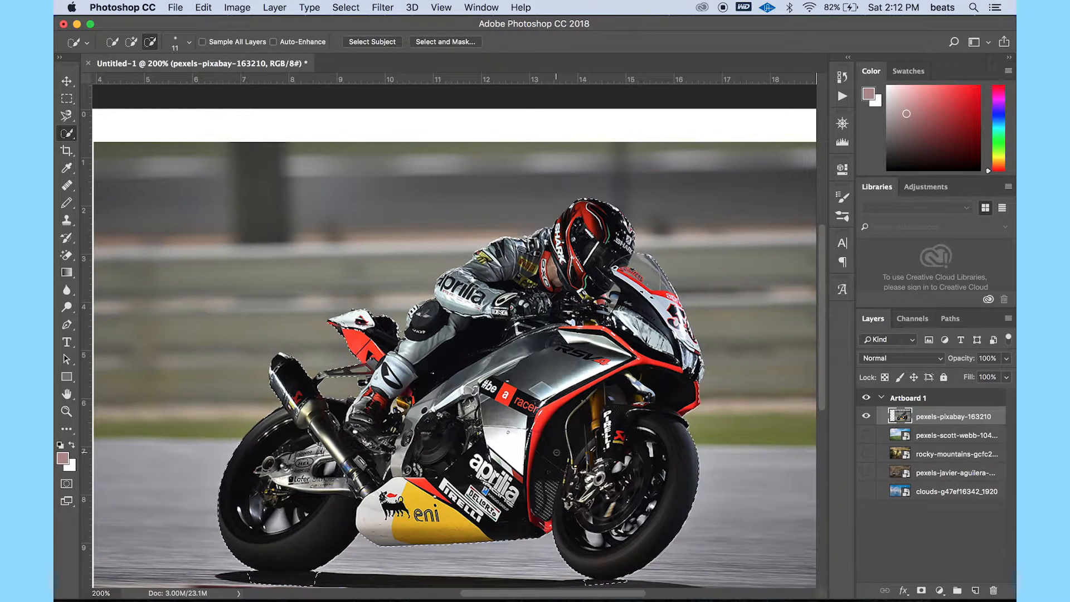
scroll(600, 513, "down", 3)
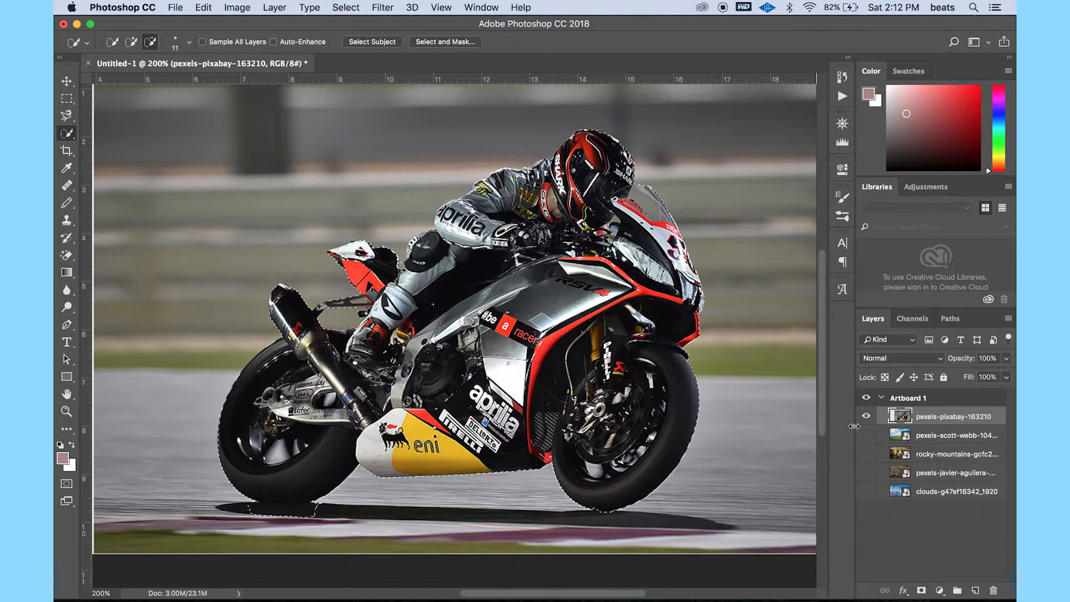
key("super+z")
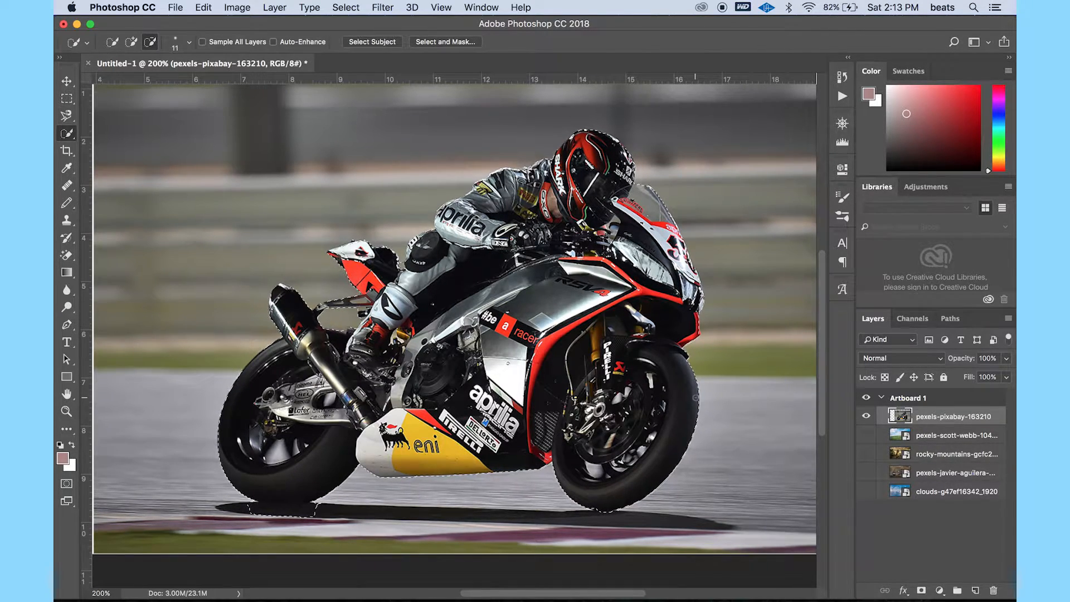
Step: Copy the selected rider and motorcycle onto a new layer and hide the pexels-pixabay-163210 layer
key("super+j")
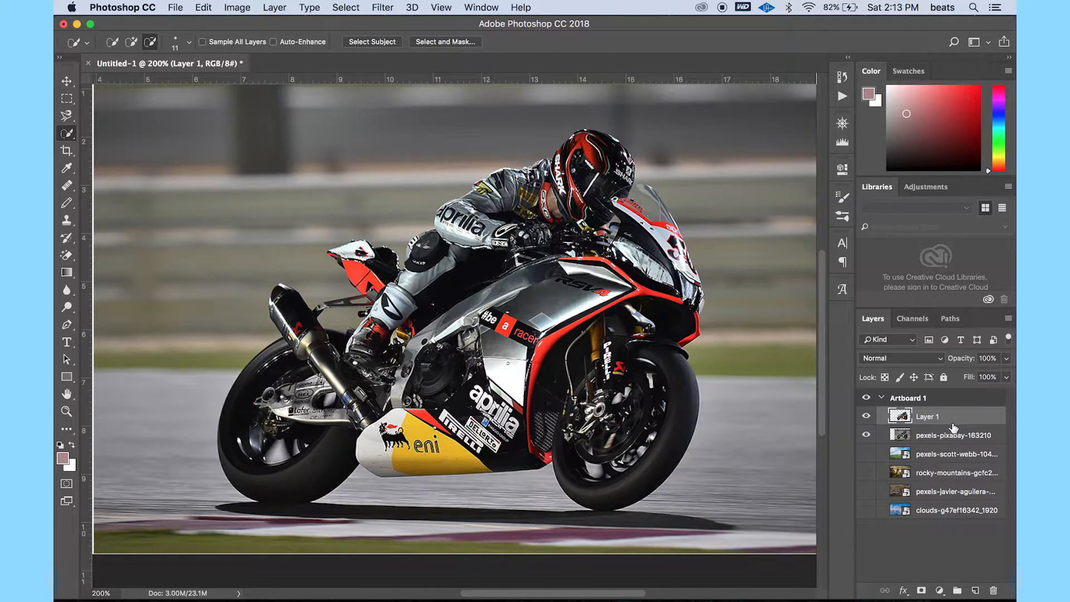
left_click(865, 439)
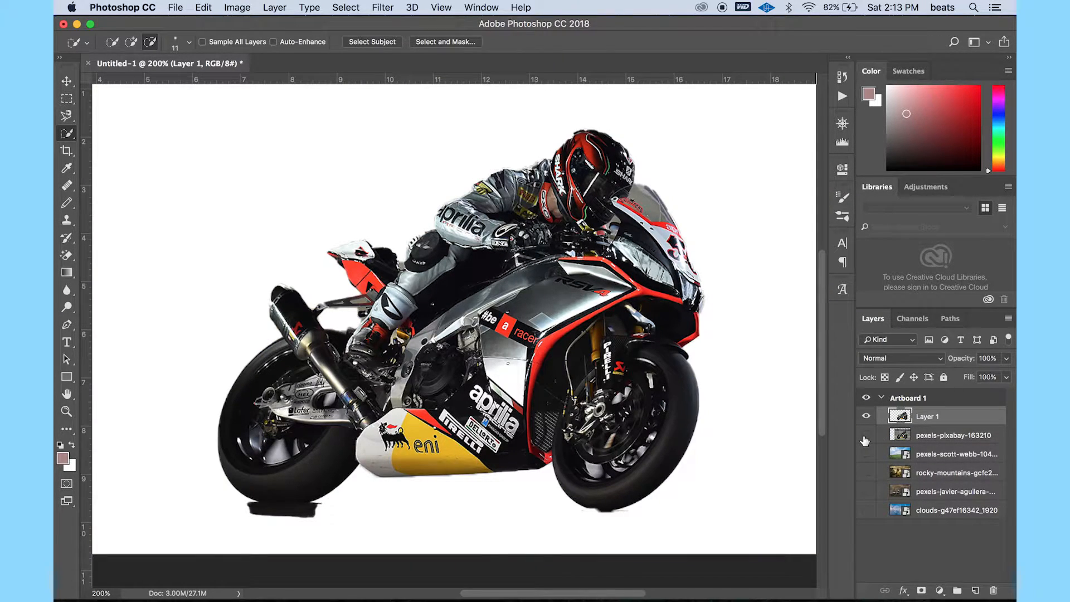
Step: Outline the dark shadow block beneath the rear tyre with the Magnetic Lasso, delete it and clear the selection
mouse_move(65, 118)
left_mouse_down()
mouse_move(96, 130)
mouse_move(97, 145)
left_mouse_up()
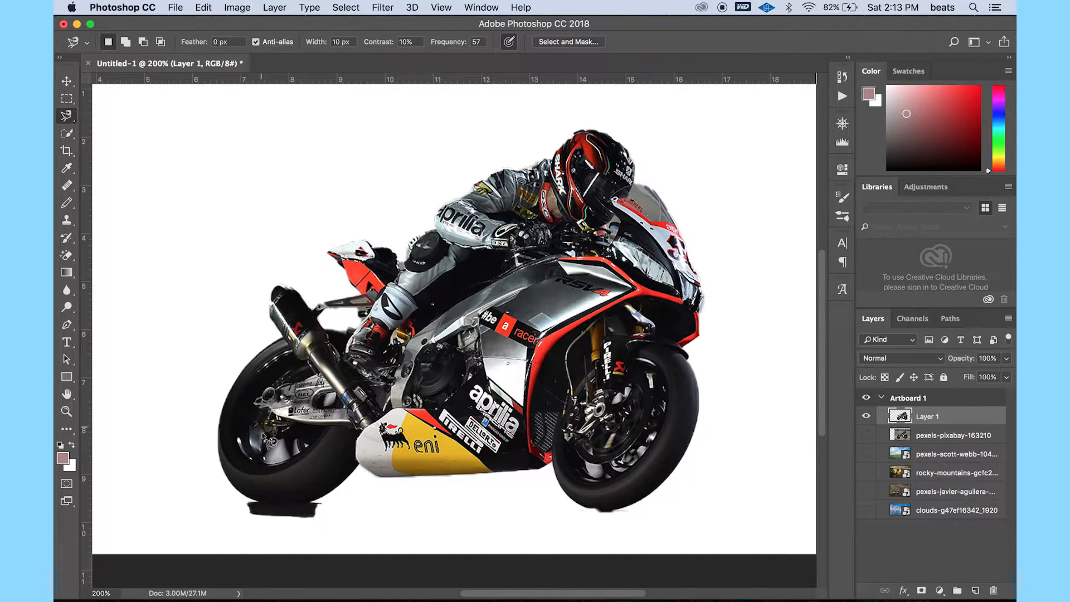
key("super+plus")
key("super+plus")
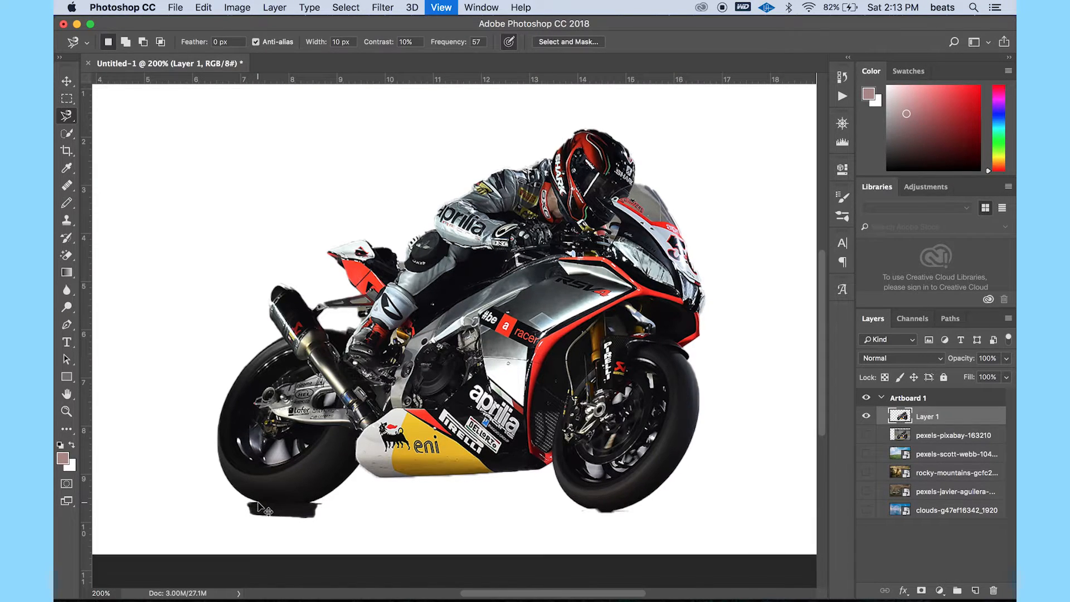
scroll(265, 510, "down", 5)
scroll(264, 510, "left", 5)
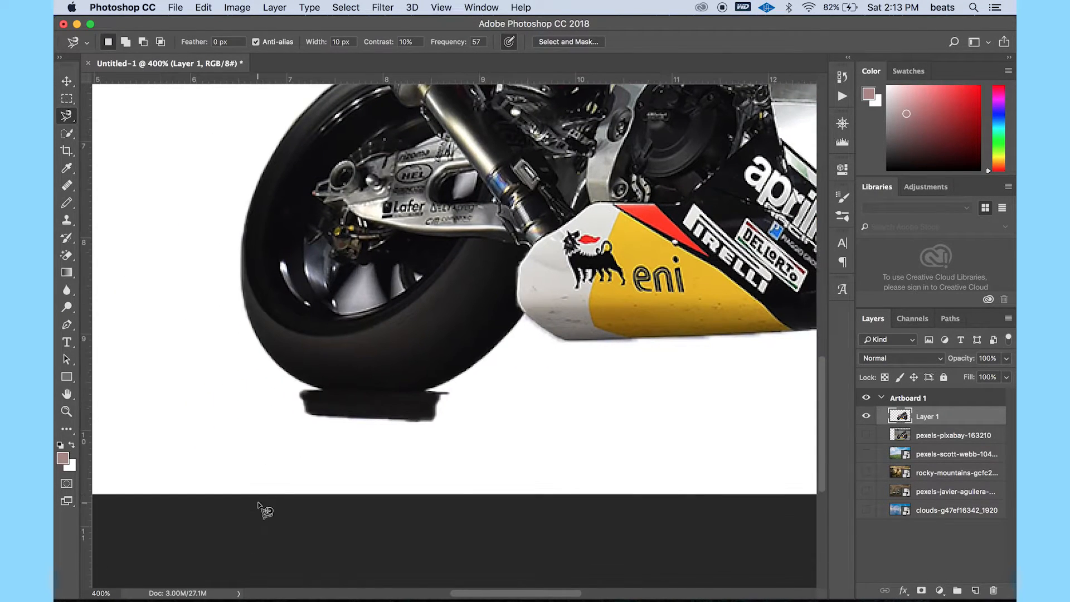
left_click(318, 389)
left_click(343, 395)
left_click(363, 393)
left_click(493, 387)
left_click(443, 430)
left_click(263, 446)
left_click(261, 397)
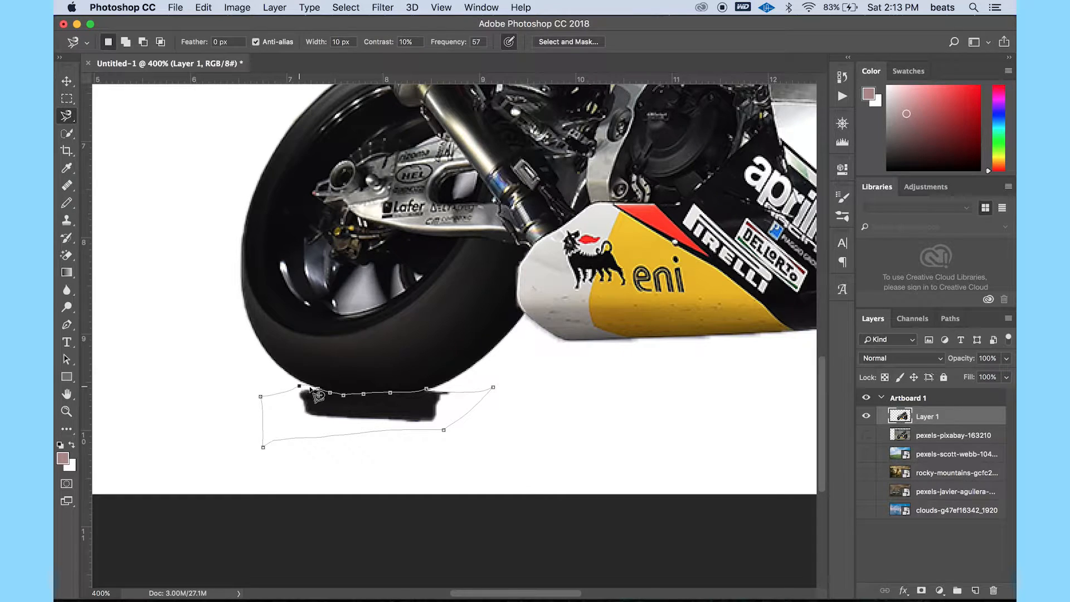
left_click(316, 390)
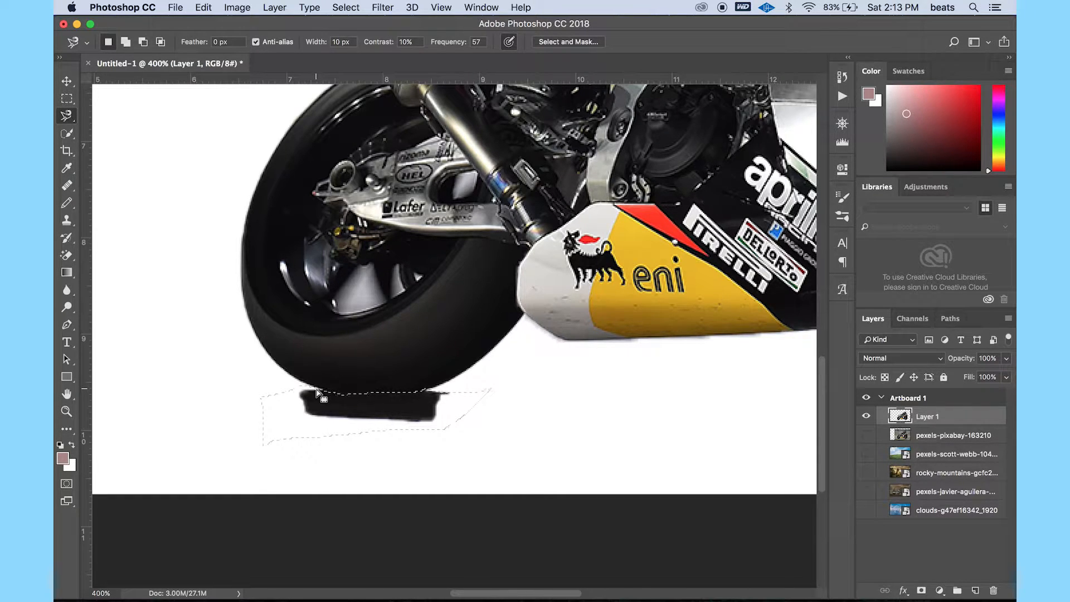
key("Delete")
key("super+d")
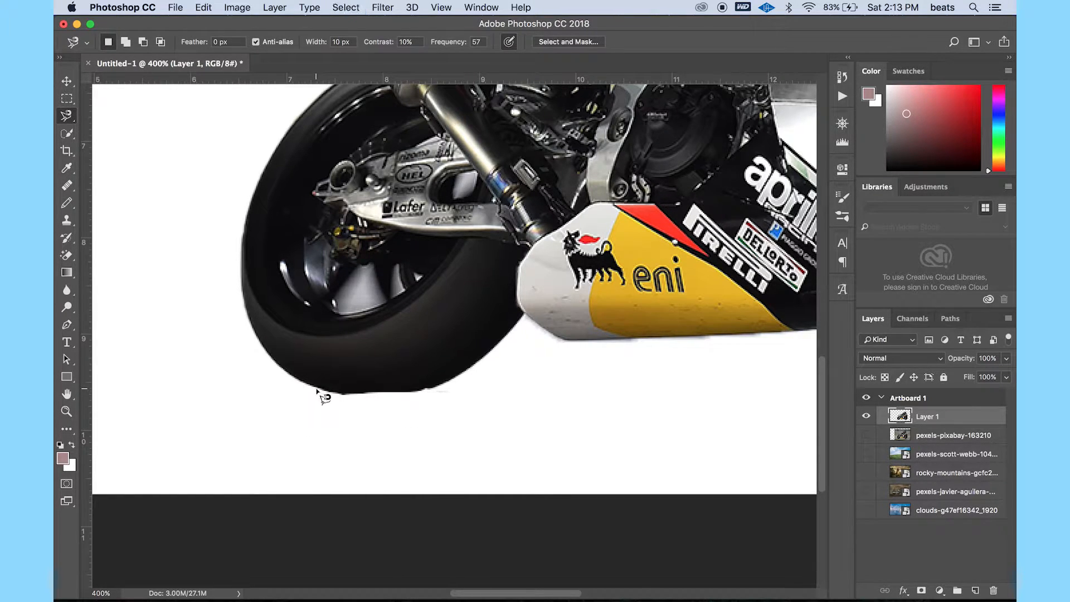
Step: Outline the leftover shadow beneath the front tyre with the Polygonal Lasso, delete it and clear the selection
scroll(316, 387, "up", 3)
scroll(316, 388, "right", 15)
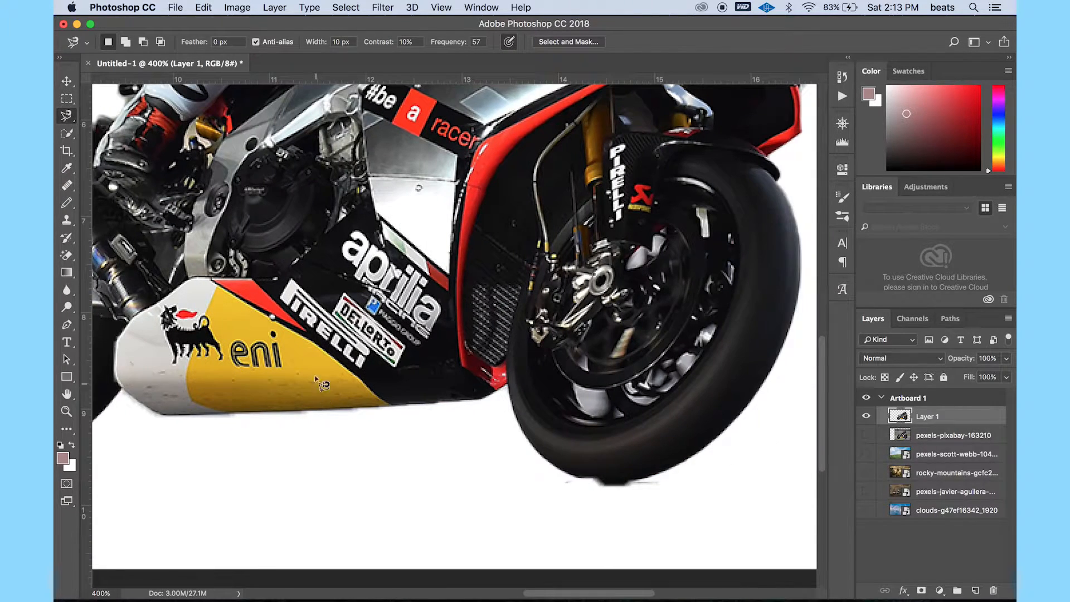
right_click(66, 116)
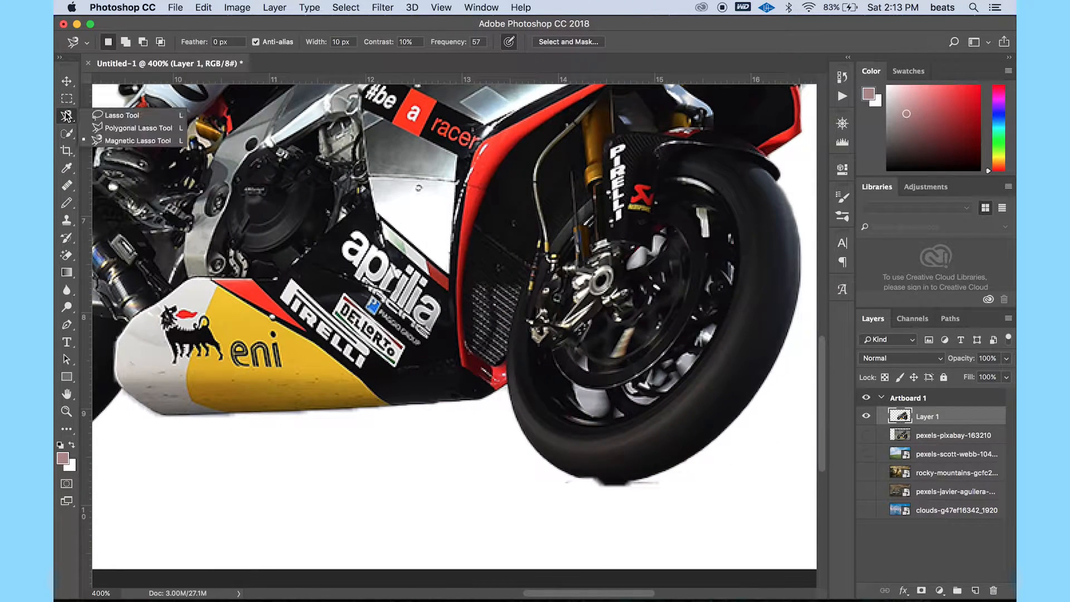
left_click(112, 127)
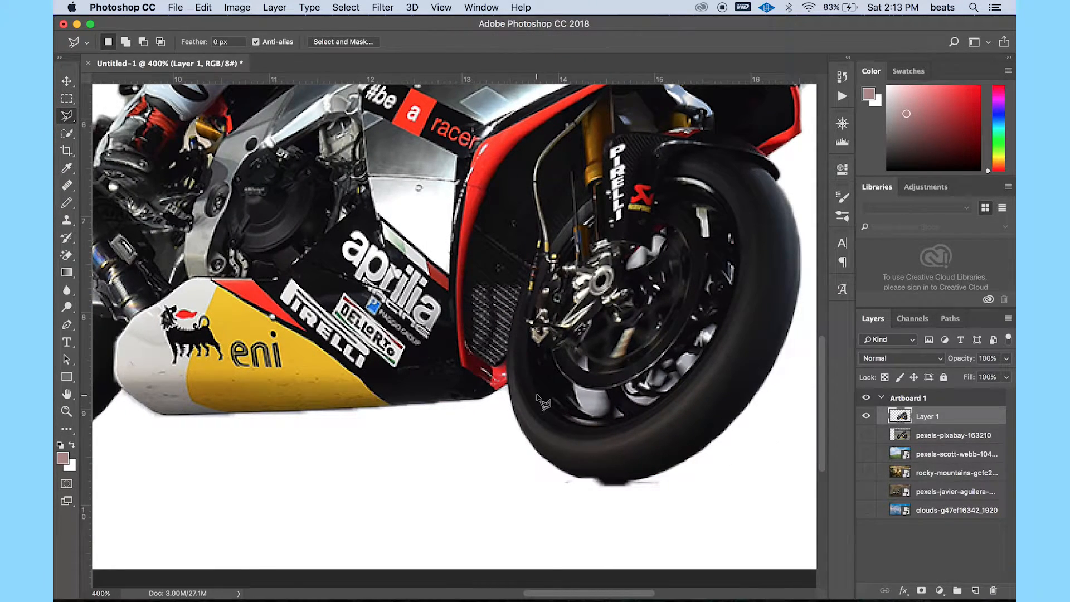
left_click(579, 478)
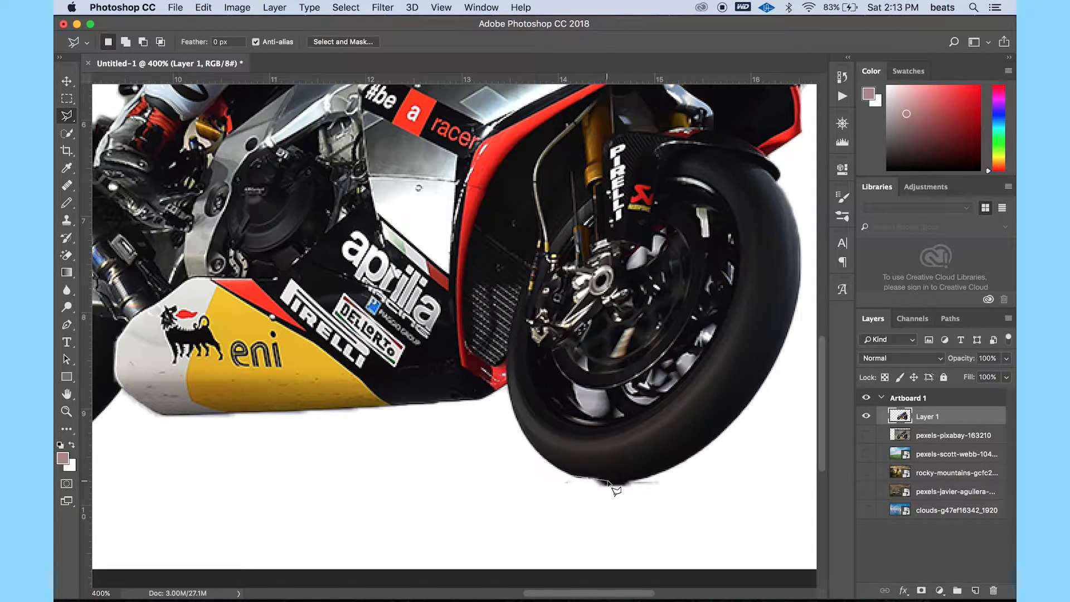
left_click(694, 470)
left_click(662, 521)
left_click(523, 499)
left_click(522, 456)
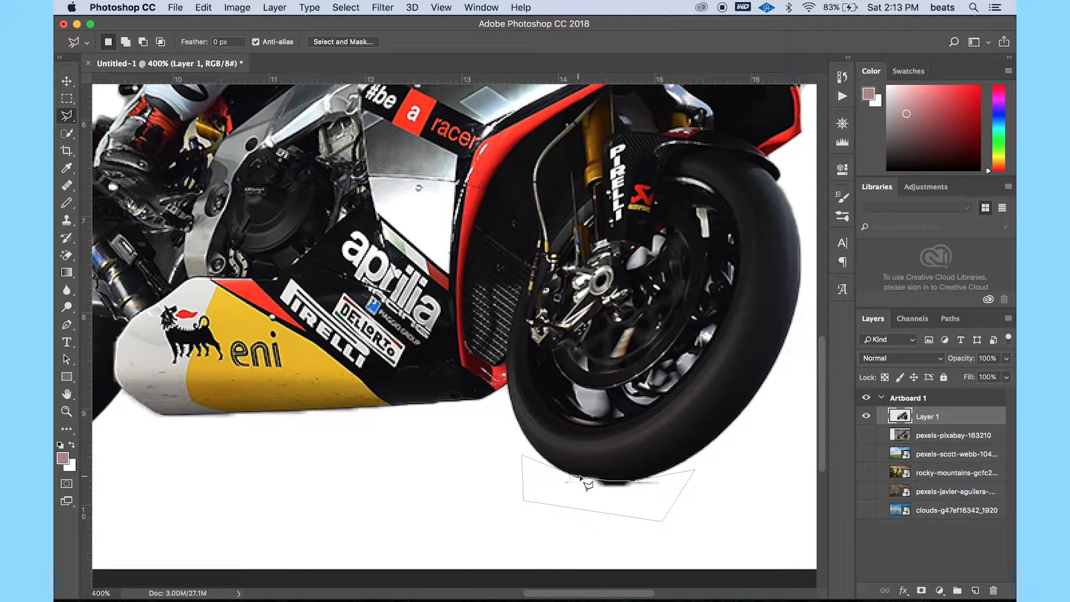
left_click(572, 477)
key("Delete")
key("super+d")
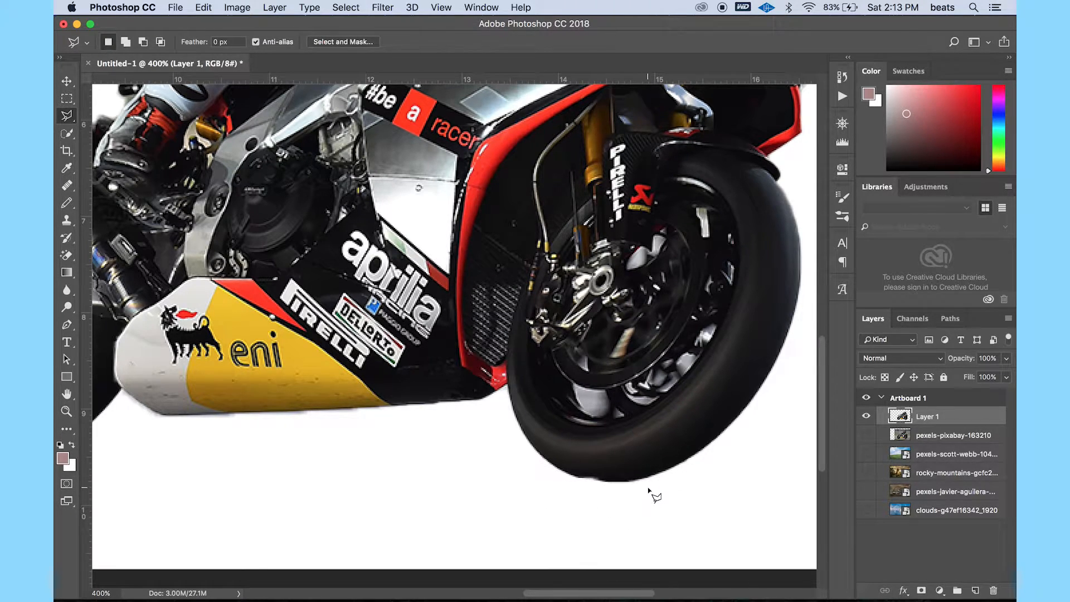
Step: Trim the remaining residue beneath the rear tyre with a Polygonal Lasso selection and clear the selection
scroll(649, 489, "left", 10)
scroll(649, 489, "left", 3)
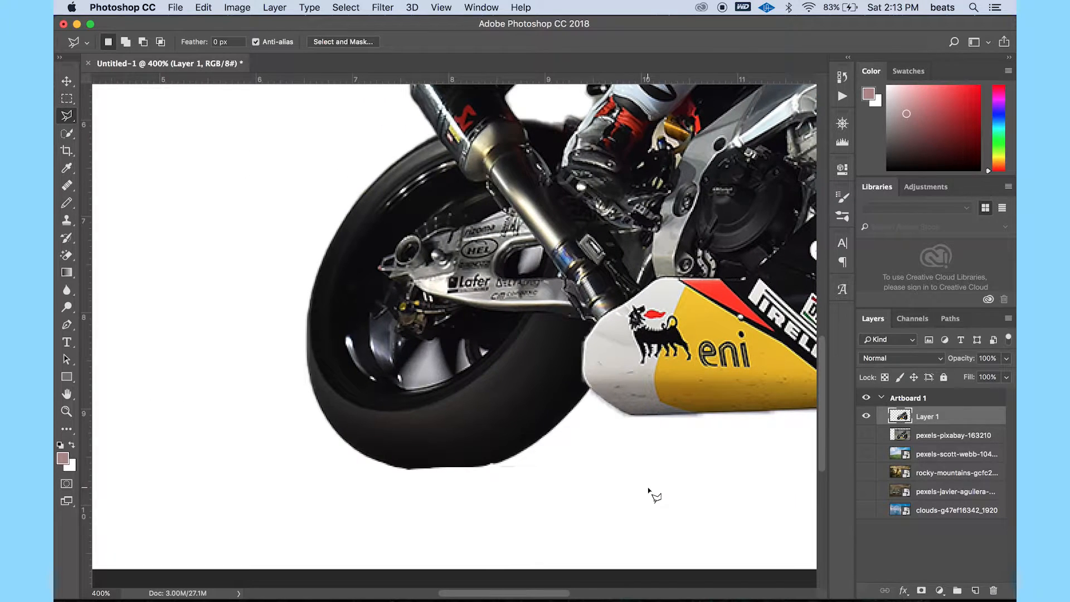
left_click(526, 449)
left_click(388, 469)
left_click(369, 492)
left_click(594, 508)
left_click(559, 473)
left_click(523, 451)
key("super+d")
key("super+minus")
key("super+minus")
key("super+minus")
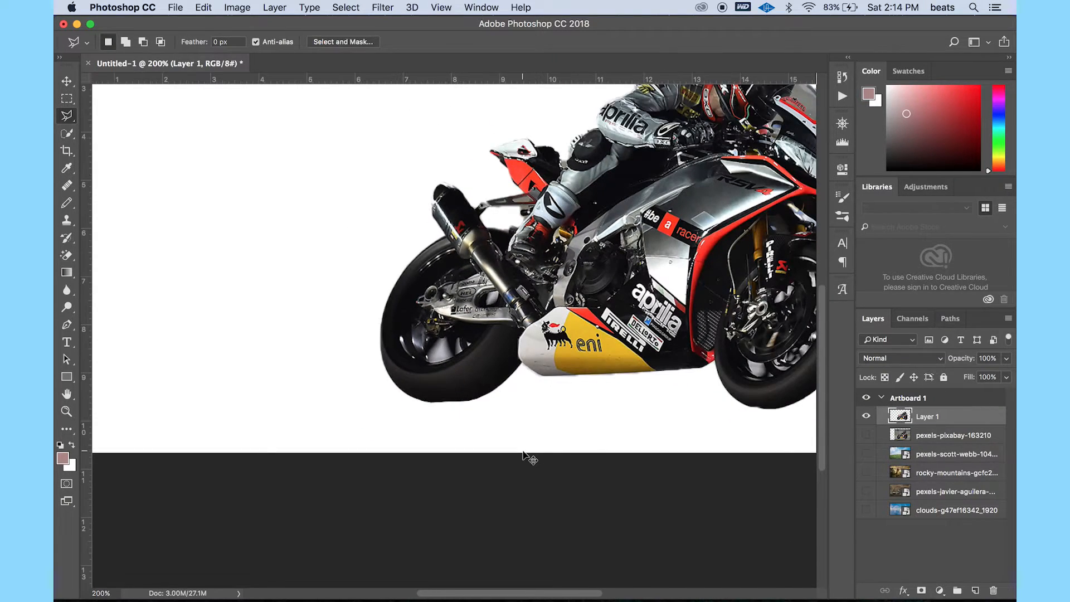
scroll(532, 421, "up", 5)
scroll(532, 421, "right", 5)
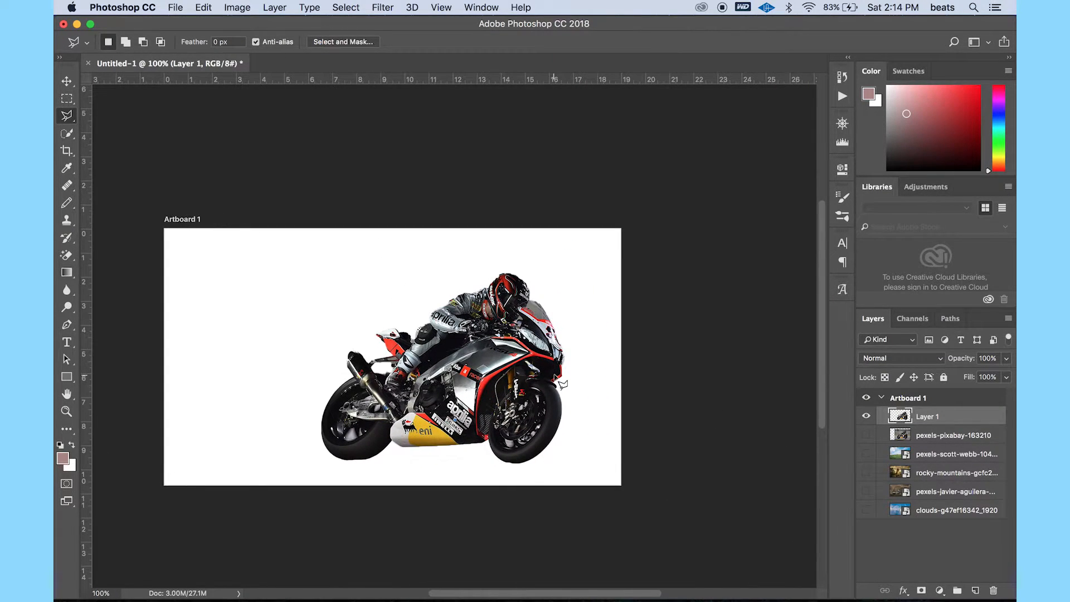
Step: Compare the cut-out on Layer 1 with the original pexels-pixabay-163210 photo by toggling their visibility
left_click(865, 417)
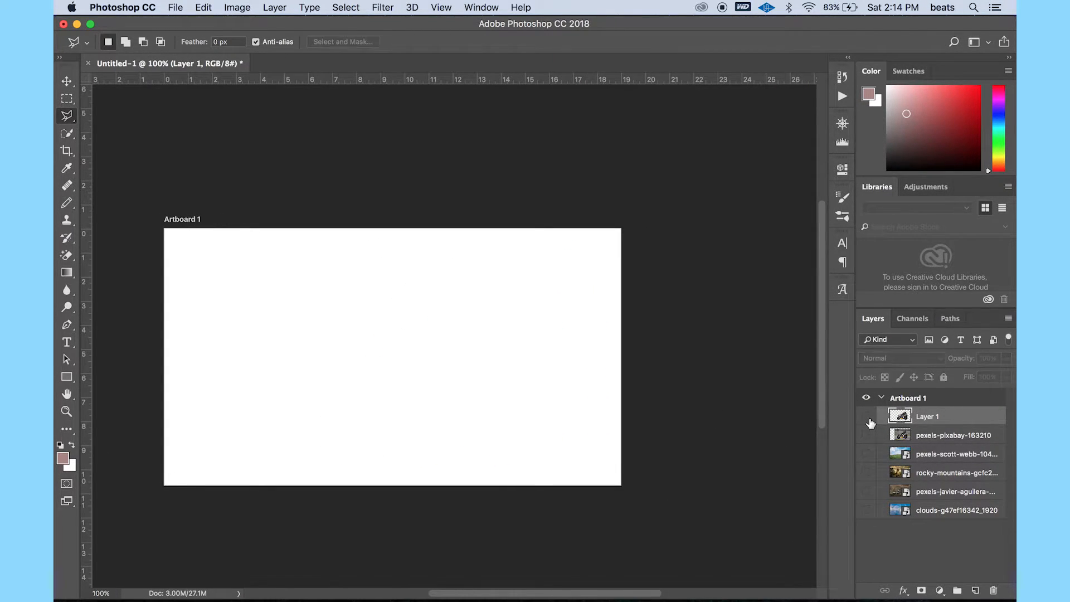
left_click(866, 435)
left_click(866, 416)
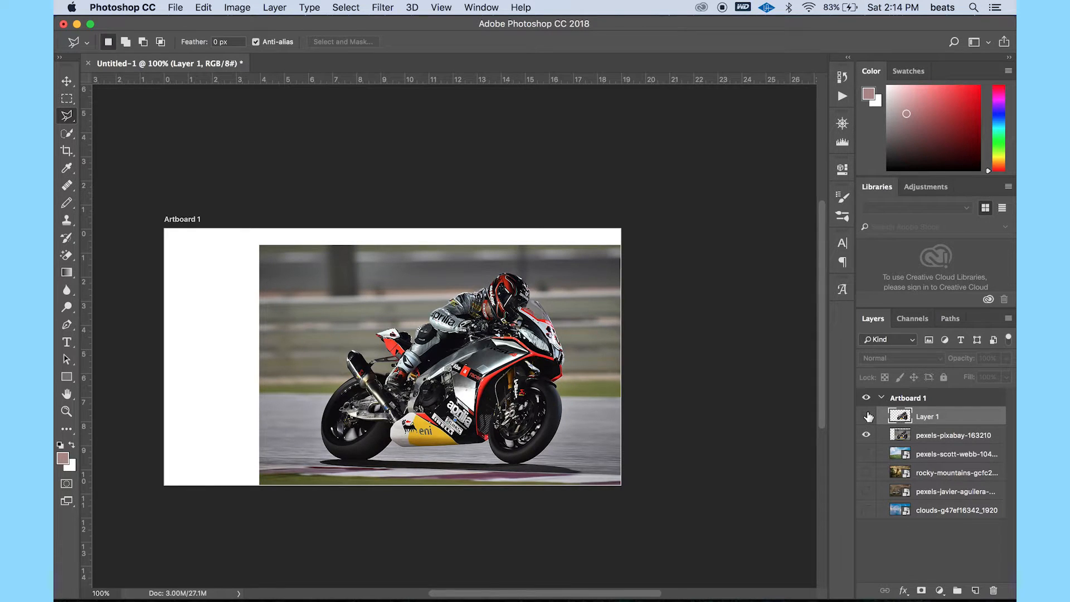
left_click(867, 435)
left_click(867, 435)
left_click(867, 435)
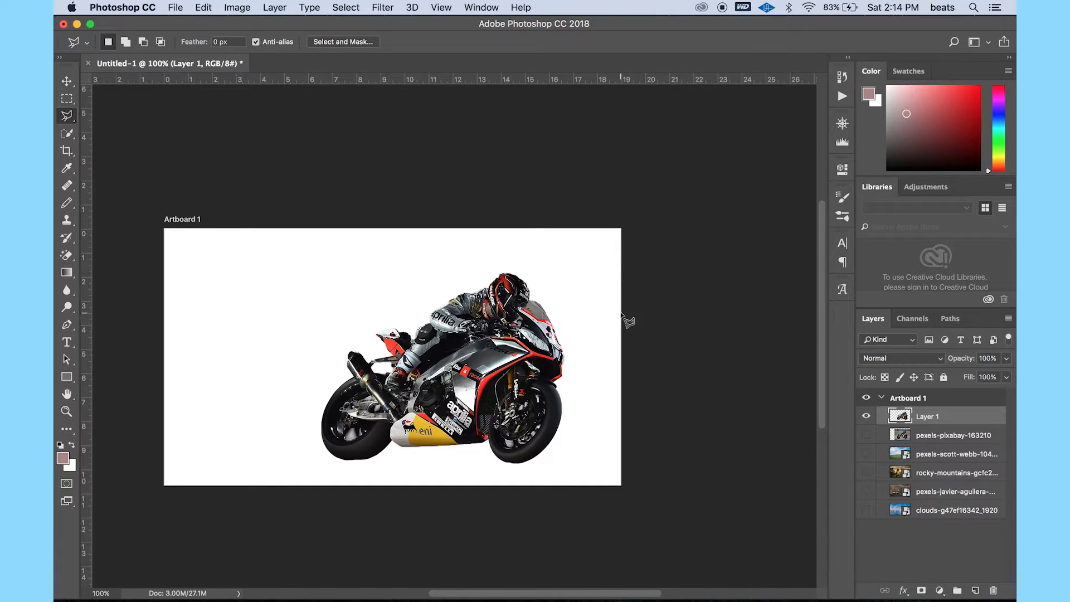
Step: Rename the cut-out layer, Layer 1, as Subject-Image #1
double_click(920, 417)
type("Subject-Image #1")
key("Return")
Step: Preview the Subject-Image #1 cut-out over the grassy hill, rocky mountains, parked motorcycle and clouds backgrounds in turn
left_click(947, 435)
left_click(866, 415)
left_click(866, 453)
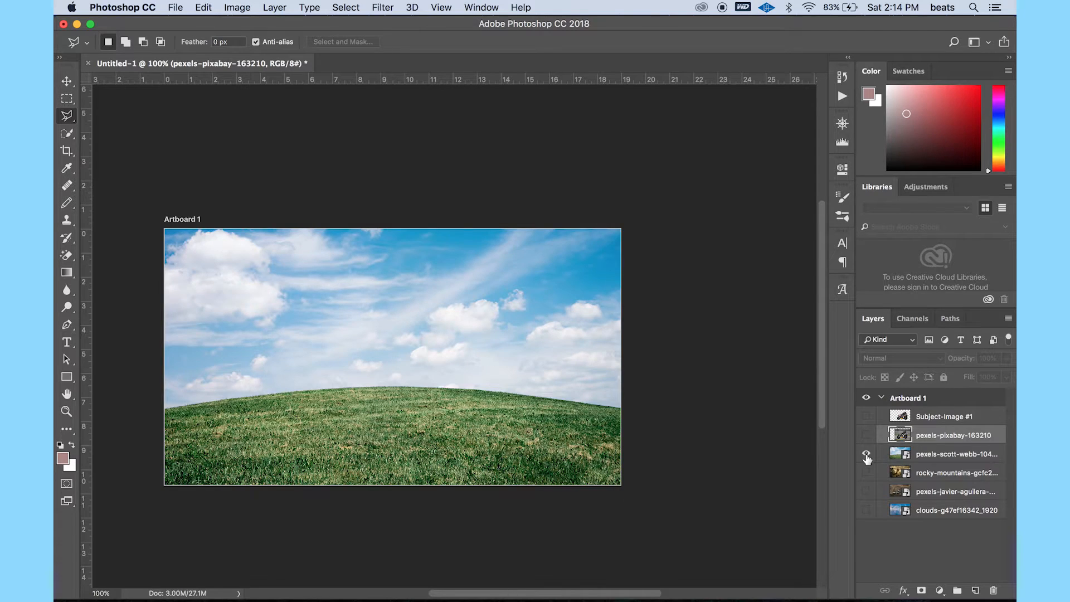
left_click(865, 416)
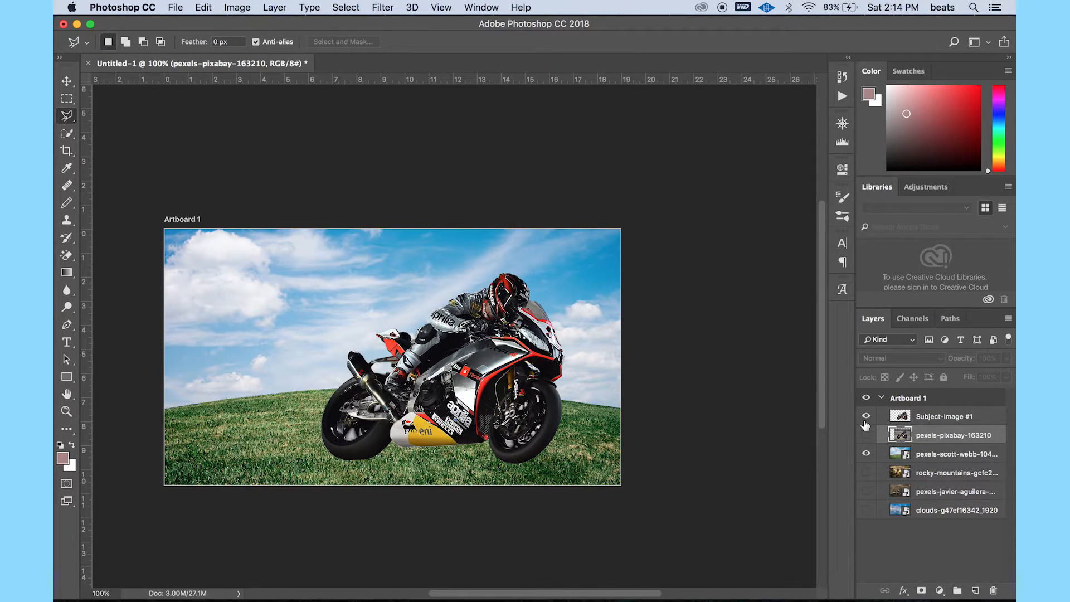
left_click(865, 454)
left_click(866, 472)
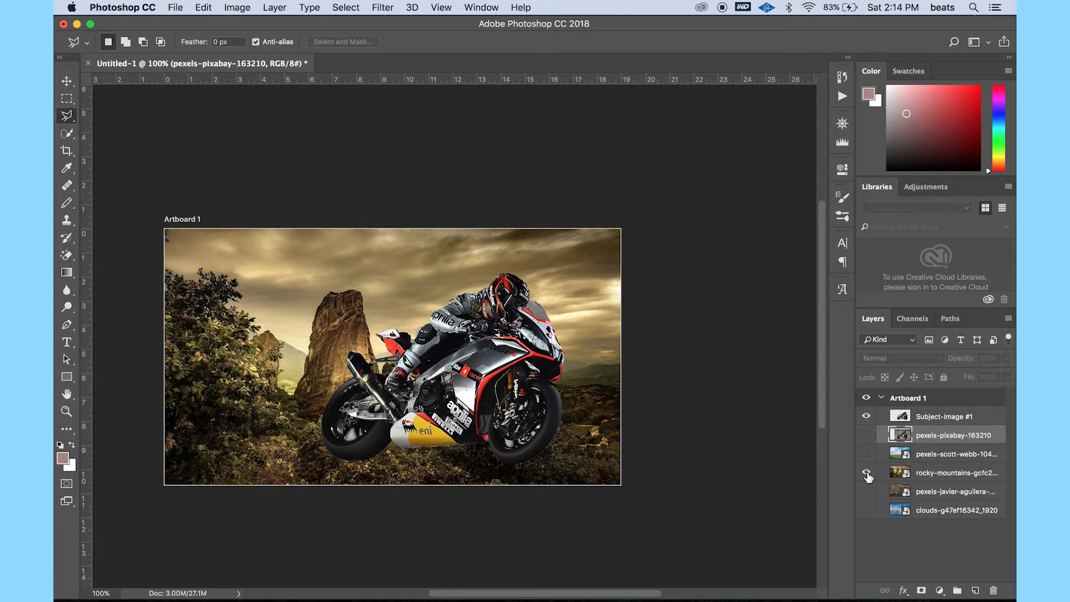
left_click(867, 473)
left_click(865, 492)
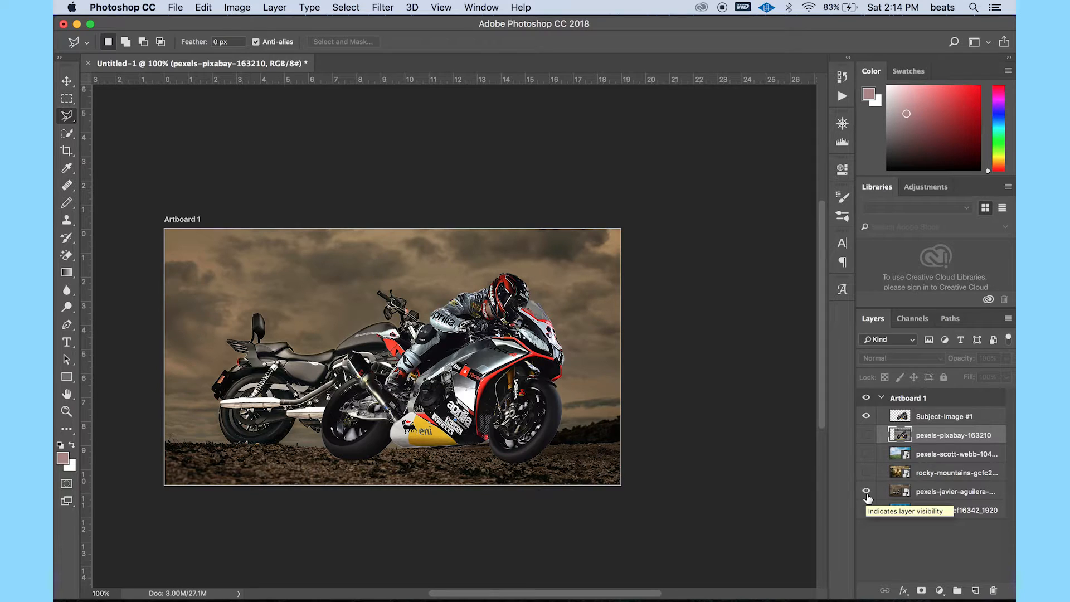
left_click(866, 491)
left_click(866, 510)
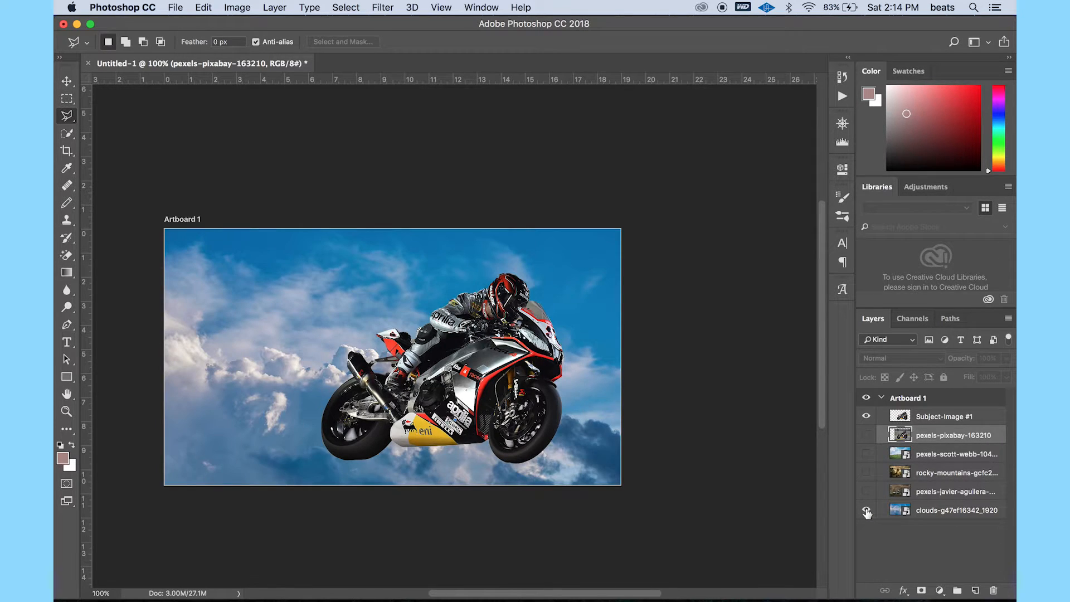
Step: Show only the pexels-javier-aguilera photo, hiding the clouds and Subject-Image #1 layers
left_click(866, 510)
left_click(865, 491)
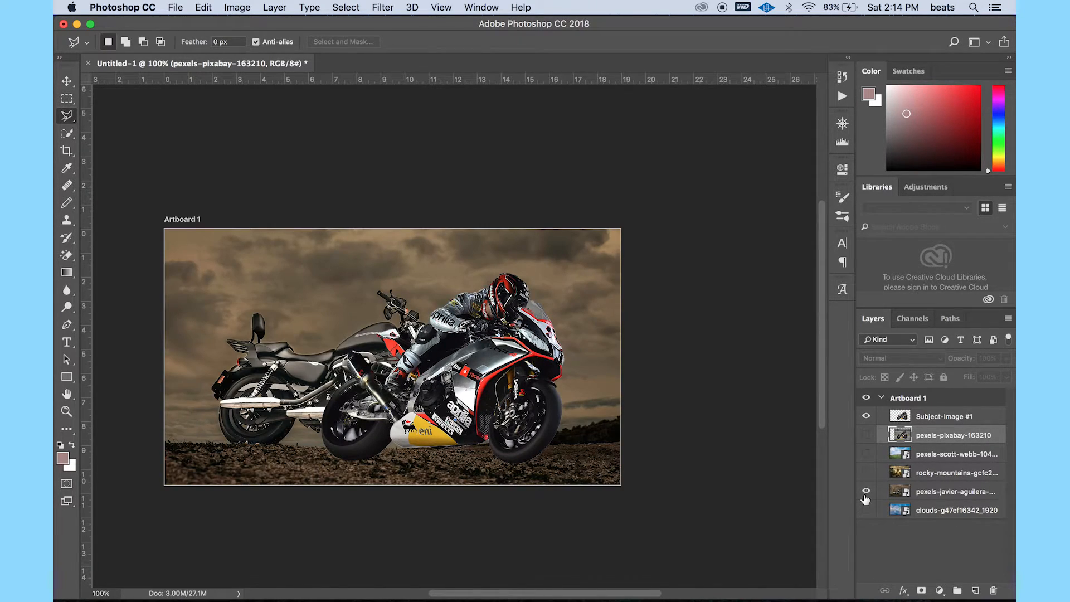
left_click(866, 416)
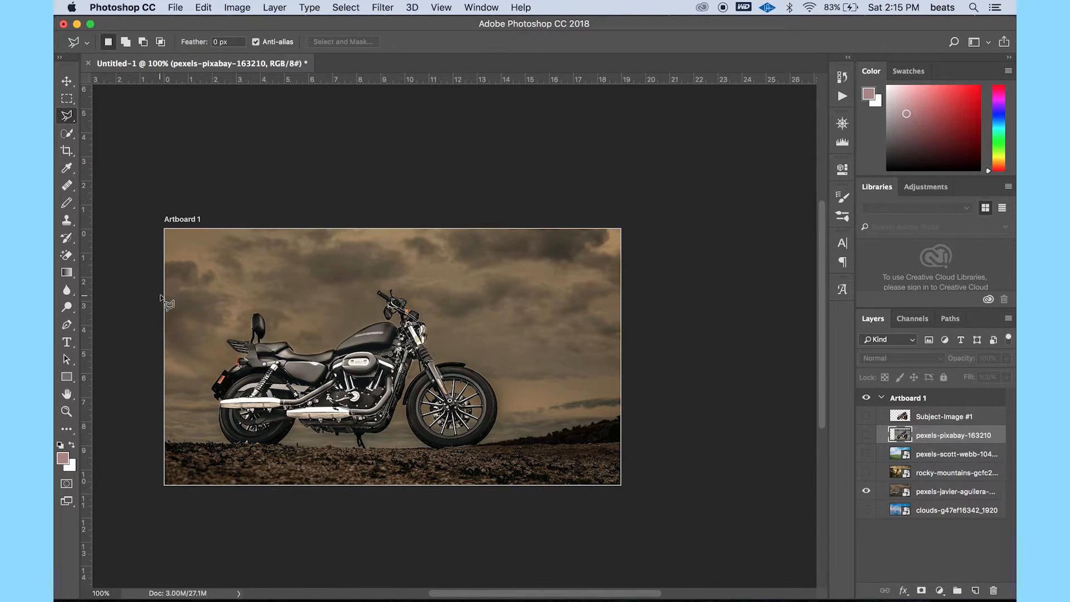
Step: Switch to the Quick Selection tool and set it to add to the selection
key("super+plus")
key("super+minus")
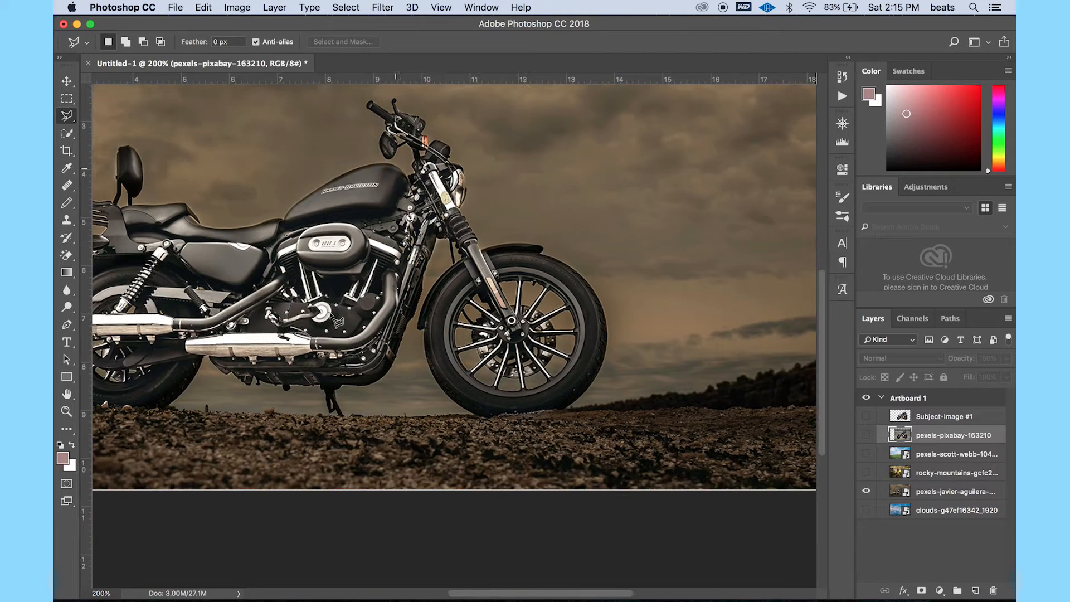
key("super+minus")
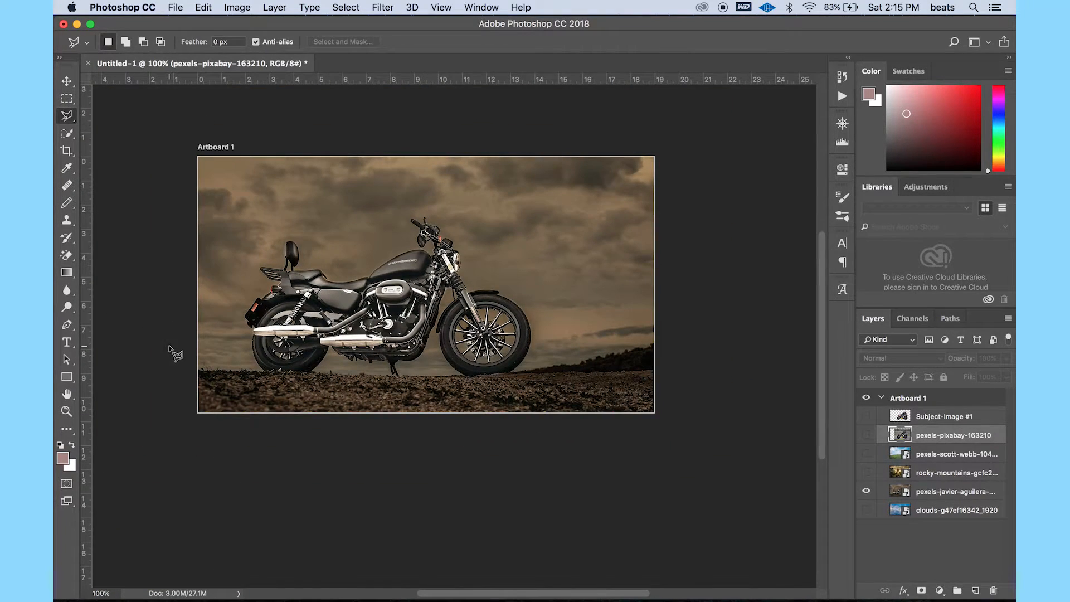
left_click(66, 122)
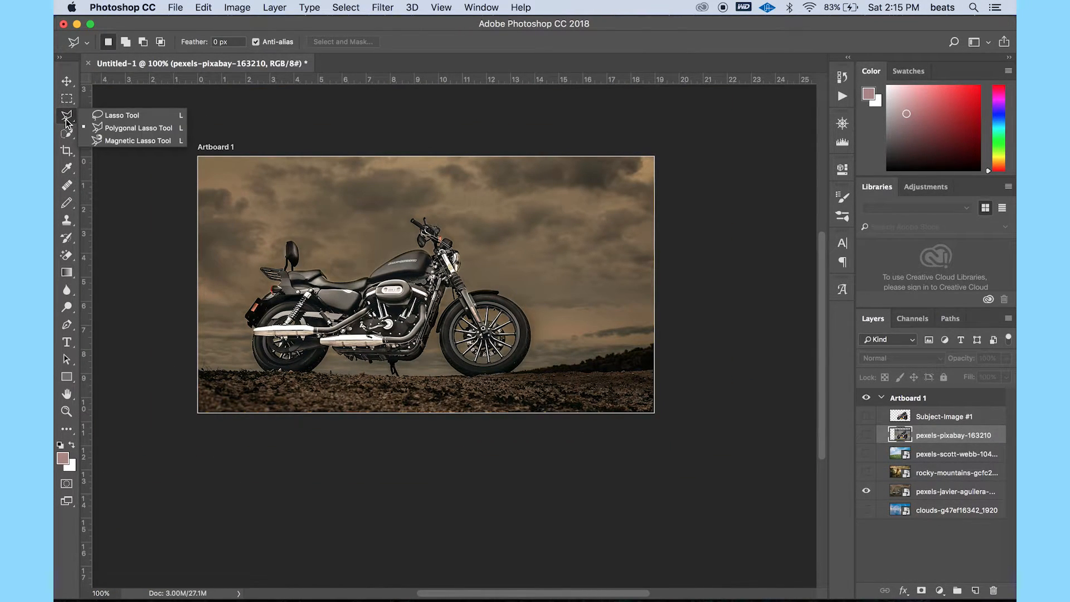
left_click(67, 135)
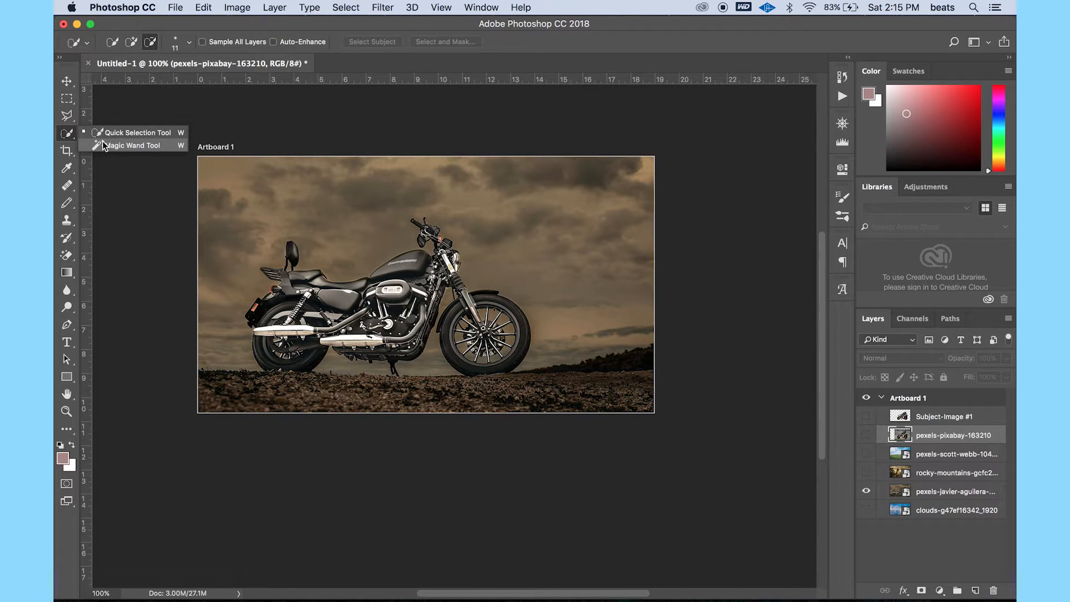
left_click(361, 341)
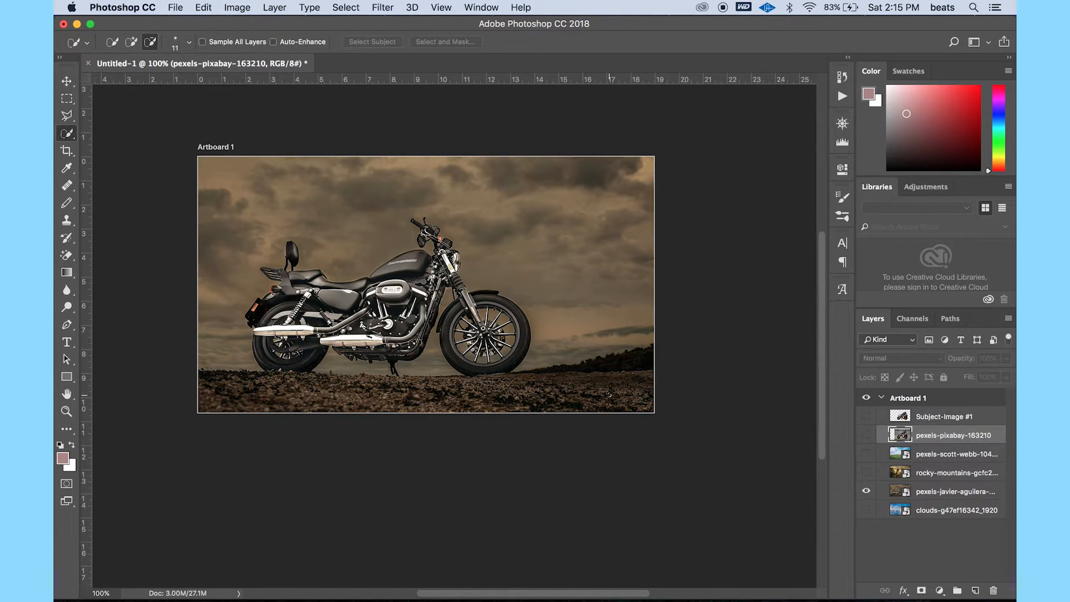
left_click(638, 393)
key("super+d")
left_click(190, 42)
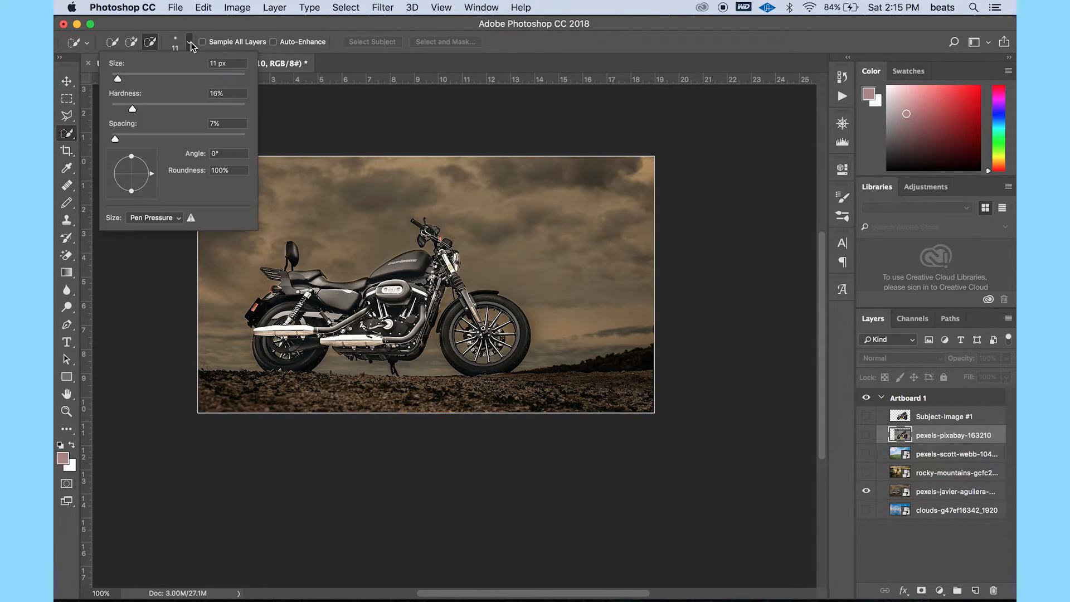
left_click(131, 42)
left_click(188, 42)
left_click(188, 42)
mouse_move(602, 400)
left_mouse_down()
mouse_move(590, 392)
mouse_move(635, 357)
left_mouse_up()
mouse_move(563, 403)
left_mouse_down()
mouse_move(415, 384)
mouse_move(443, 390)
left_mouse_up()
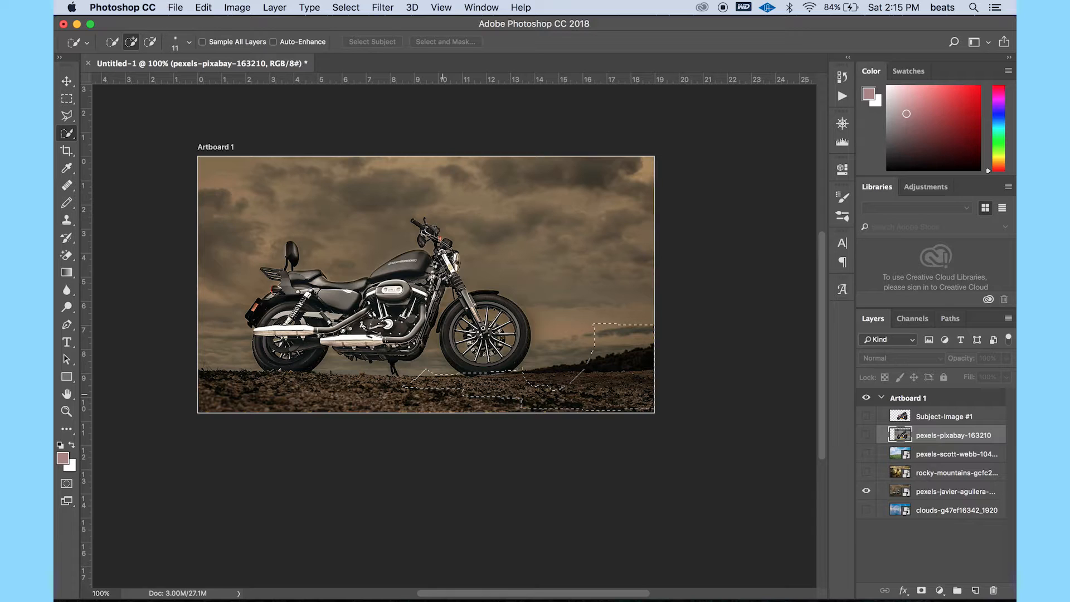
key("ctrl+d")
Step: Copy the rocky ground of the pexels-javier-aguilera photo to a new layer using Quick Selection, and hide the photo
left_click(944, 492)
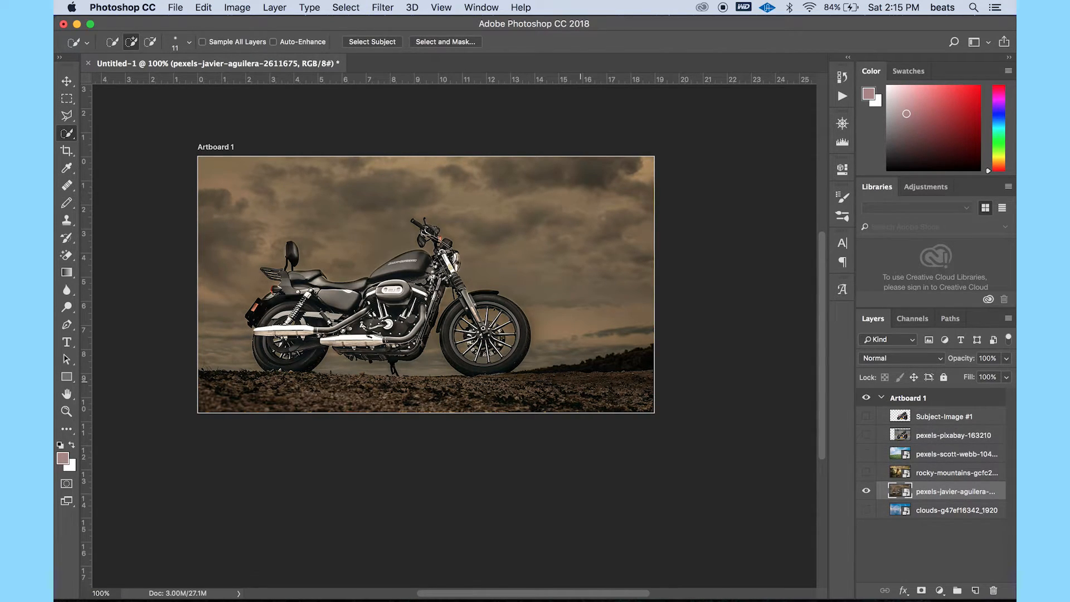
left_click(614, 373)
left_click_drag(539, 400, 414, 395)
left_click_drag(401, 390, 281, 390)
left_click(154, 41)
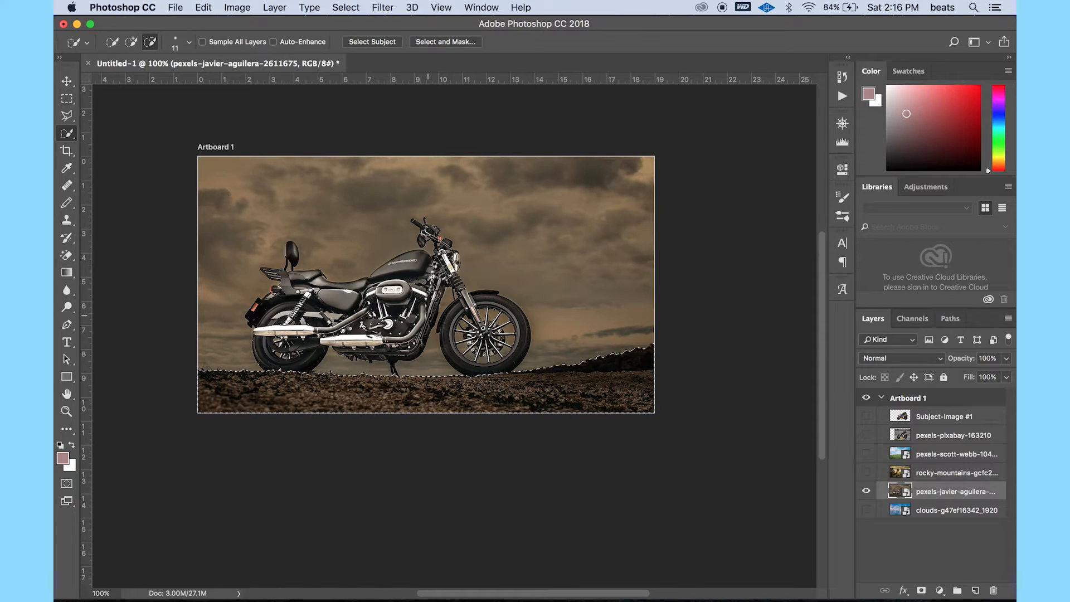
key("super+j")
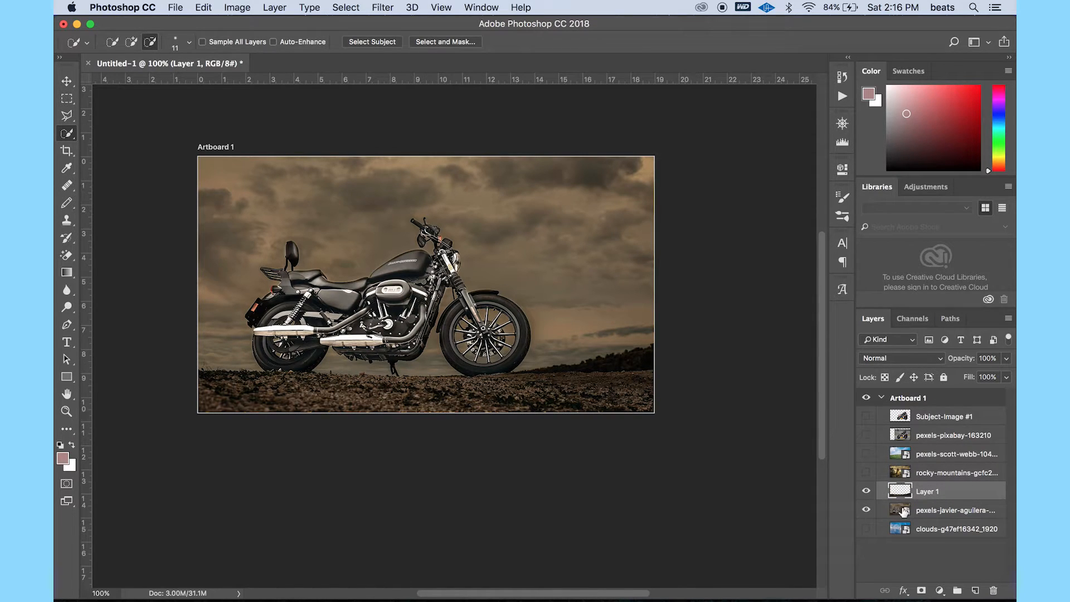
left_click(867, 510)
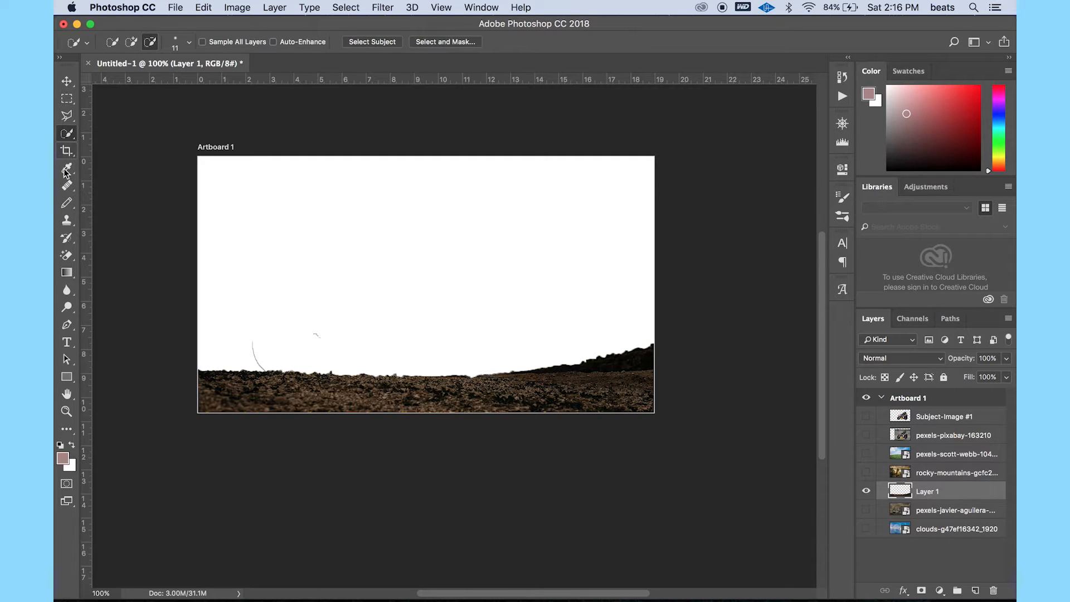
Step: Erase the stray wheel outlines above the ground on Layer 1 with a 30 px Eraser brush
left_click(65, 255)
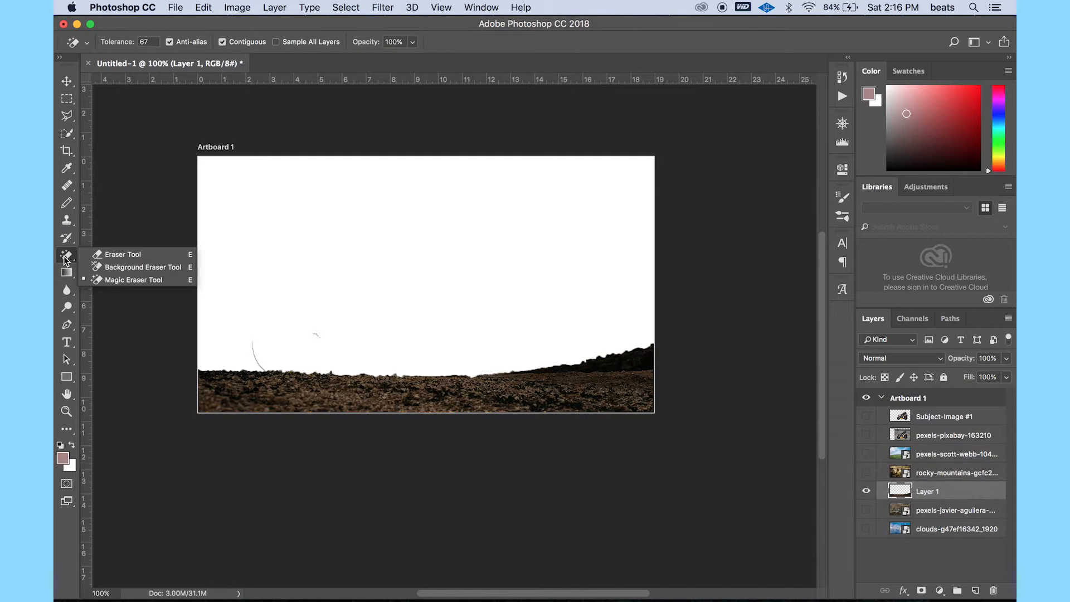
left_click(114, 254)
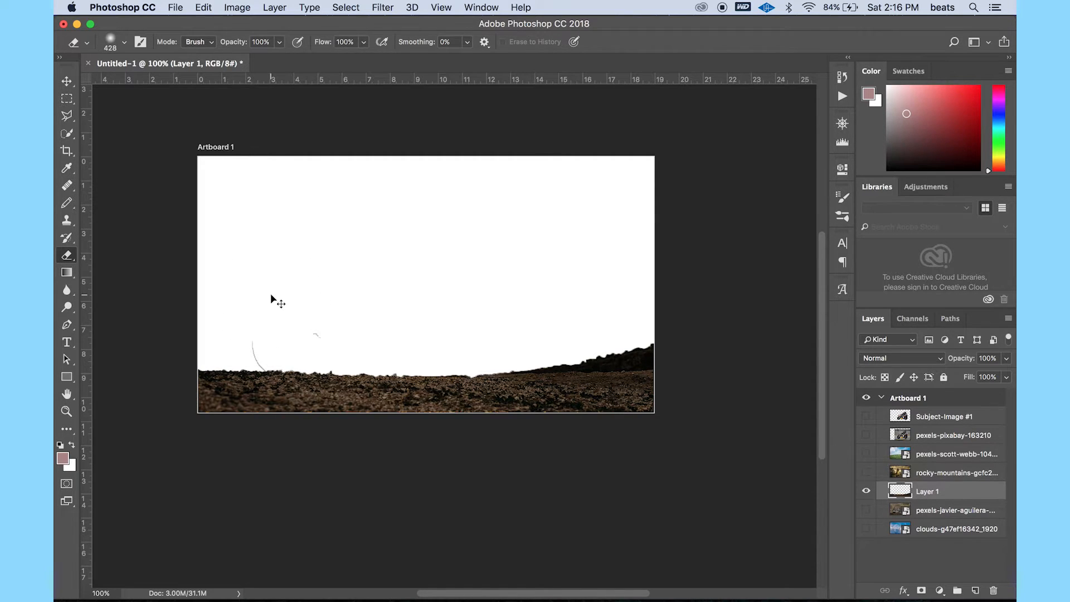
left_click(124, 45)
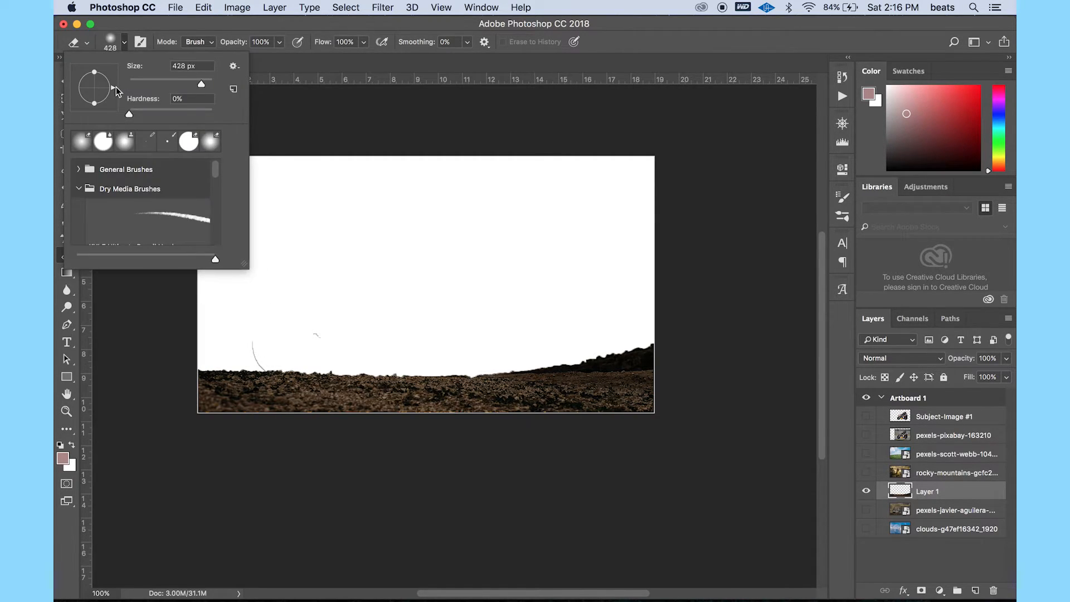
left_click_drag(162, 83, 142, 79)
left_click(274, 319)
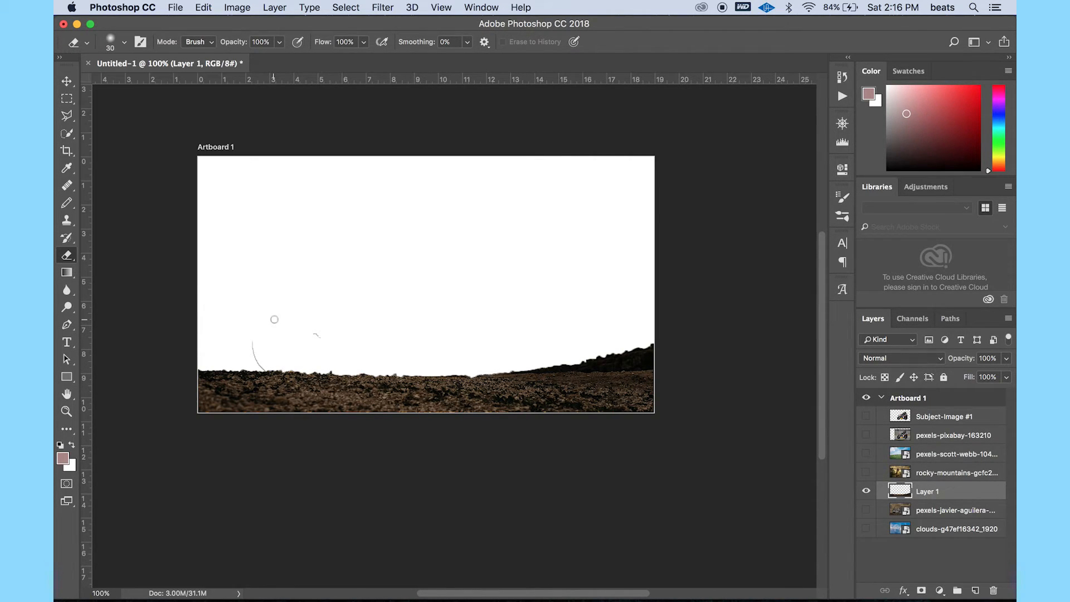
left_click_drag(257, 340, 262, 366)
left_click_drag(303, 332, 324, 344)
Step: Show Subject-Image #1 and move the racing motorcycle about 0.78 in to the left over the ground cut-out
left_click(866, 417)
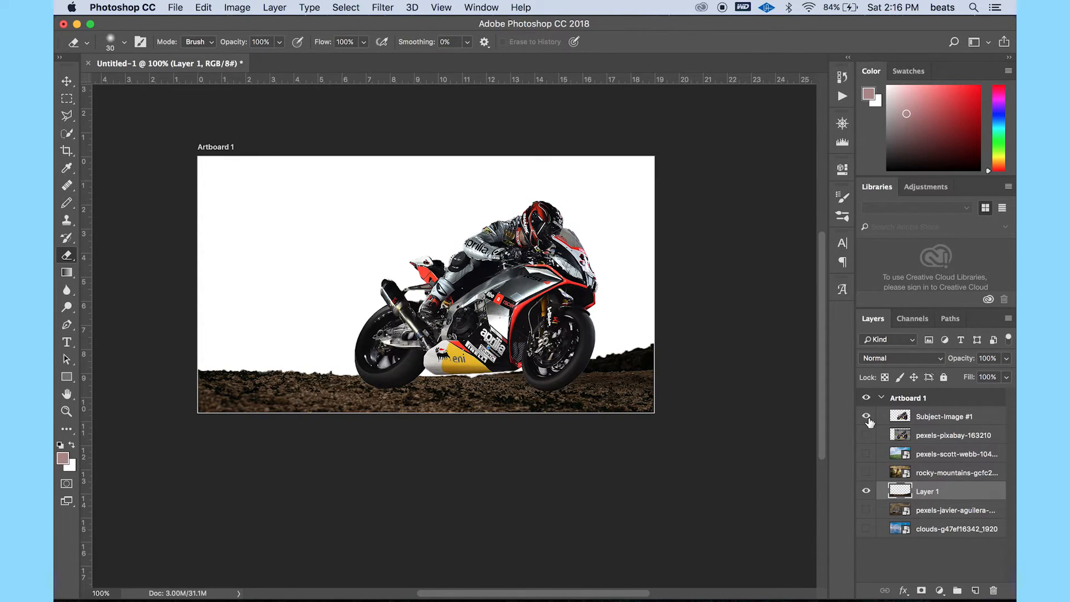
left_click(66, 81)
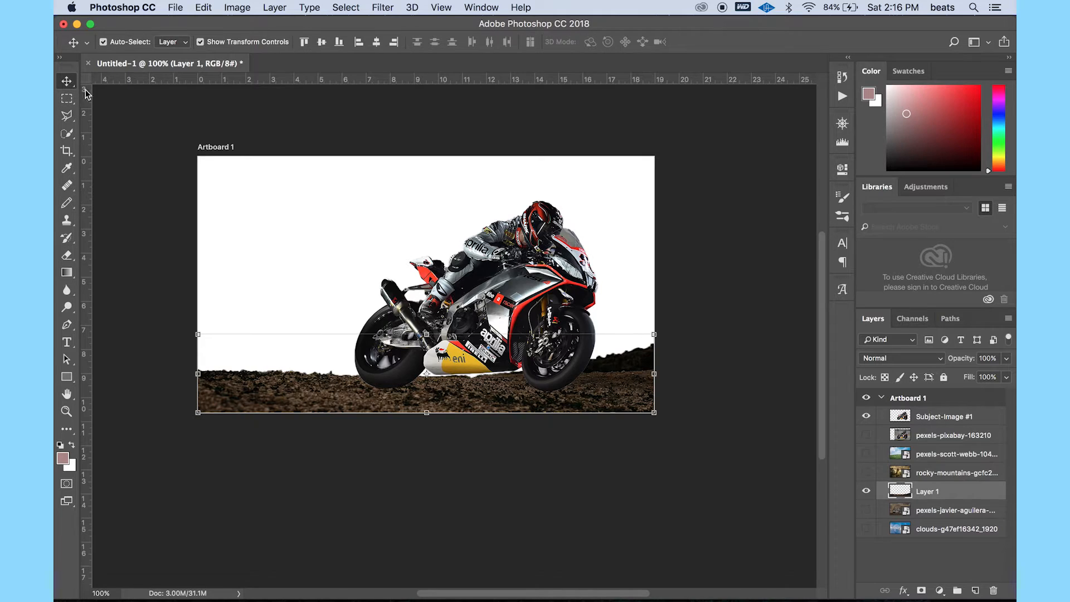
left_click(518, 256)
left_click_drag(532, 262, 513, 268)
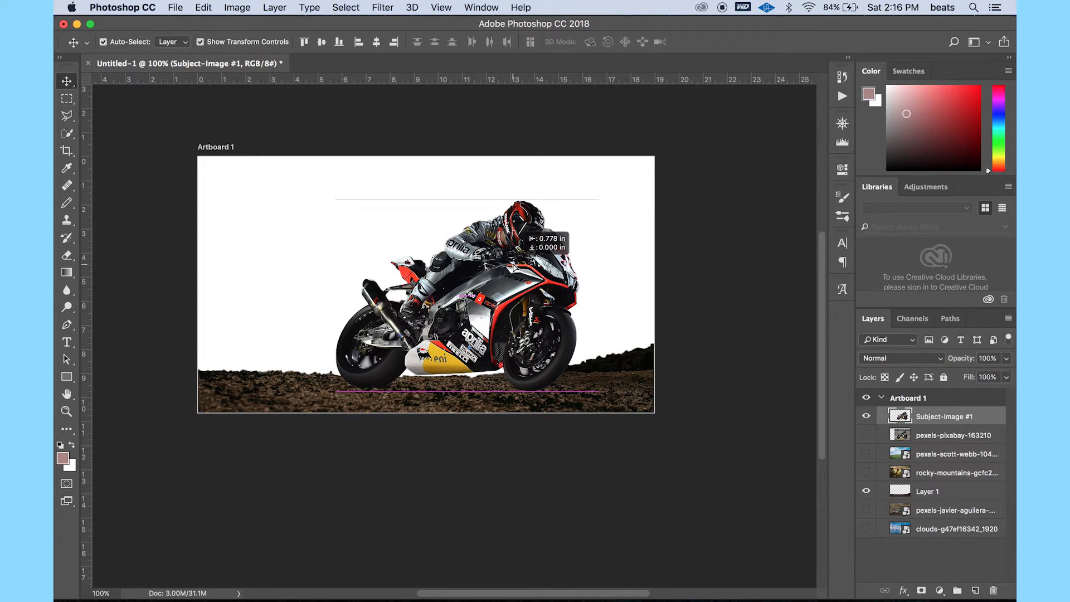
left_click_drag(514, 267, 514, 267)
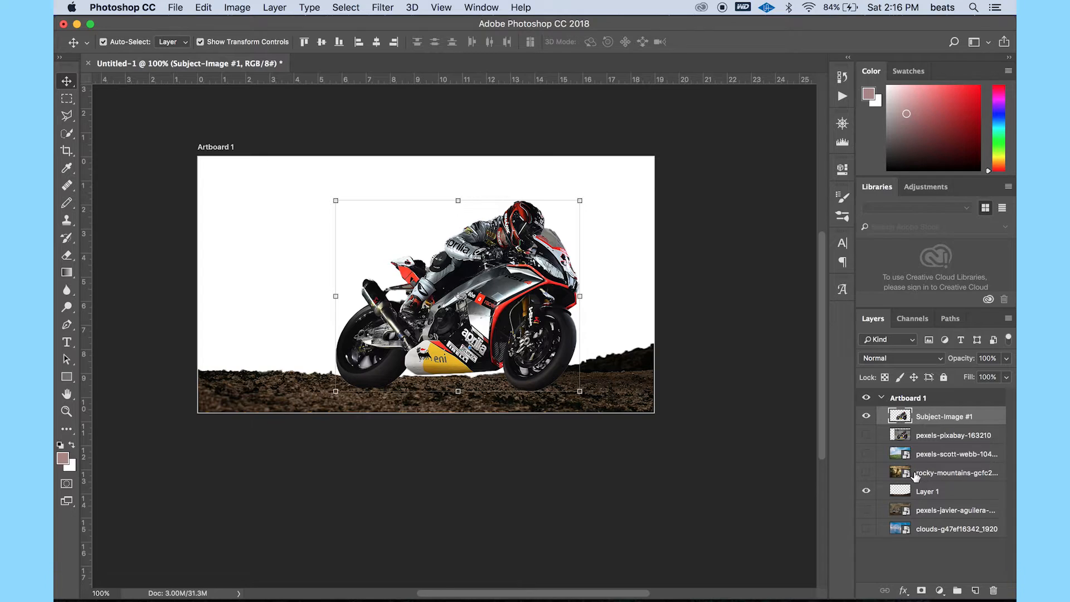
Step: Check the ground cut-out against its original photo, and rename Layer 1 as Groung- Image #2 directly below Subject-Image #1
left_click(866, 509)
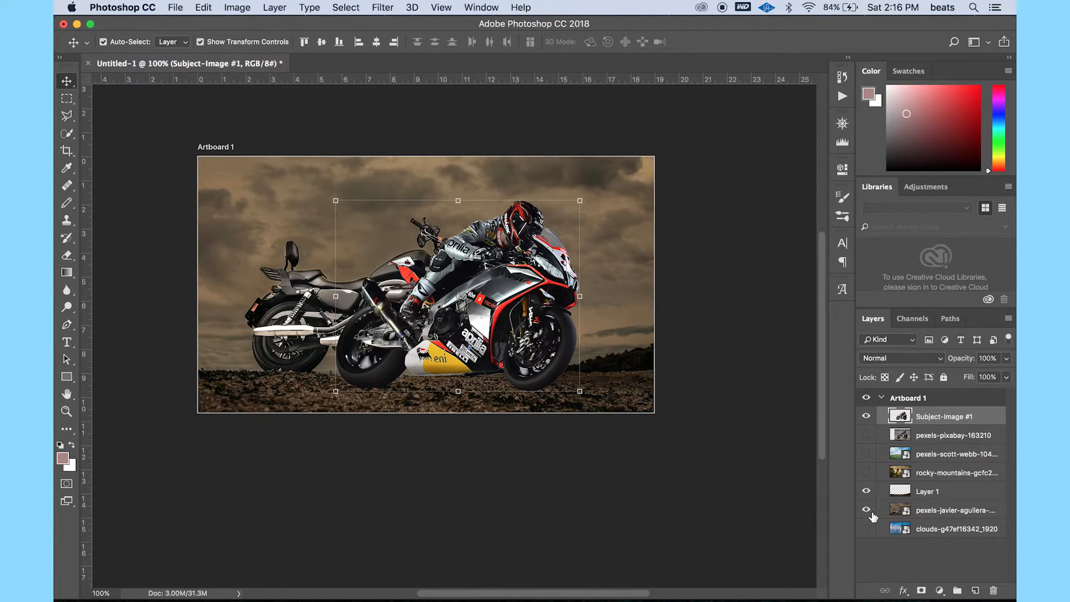
left_click(869, 511)
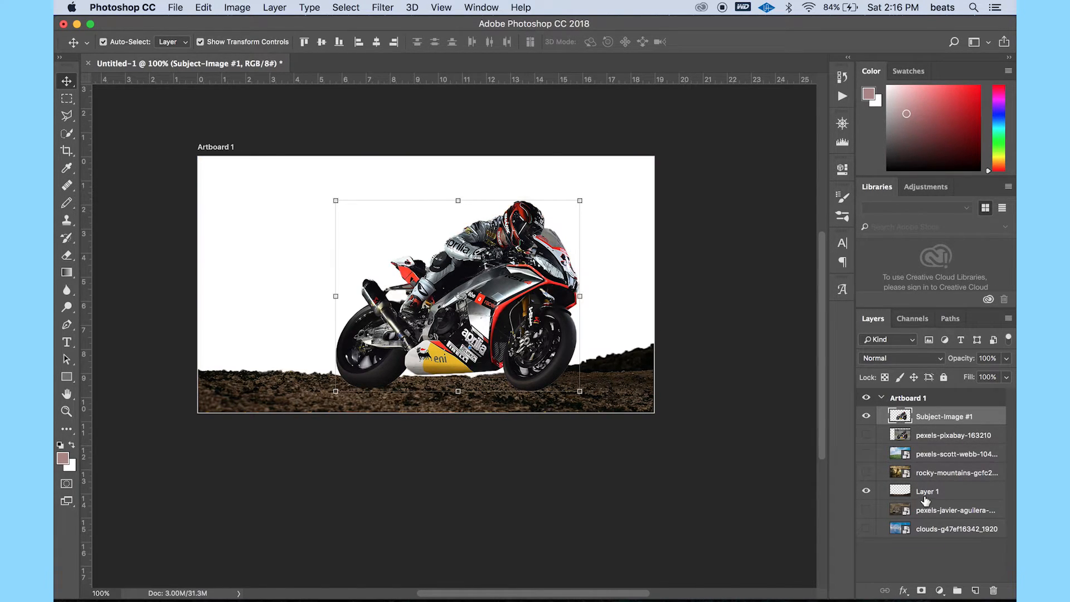
double_click(926, 492)
type("Ground- Image")
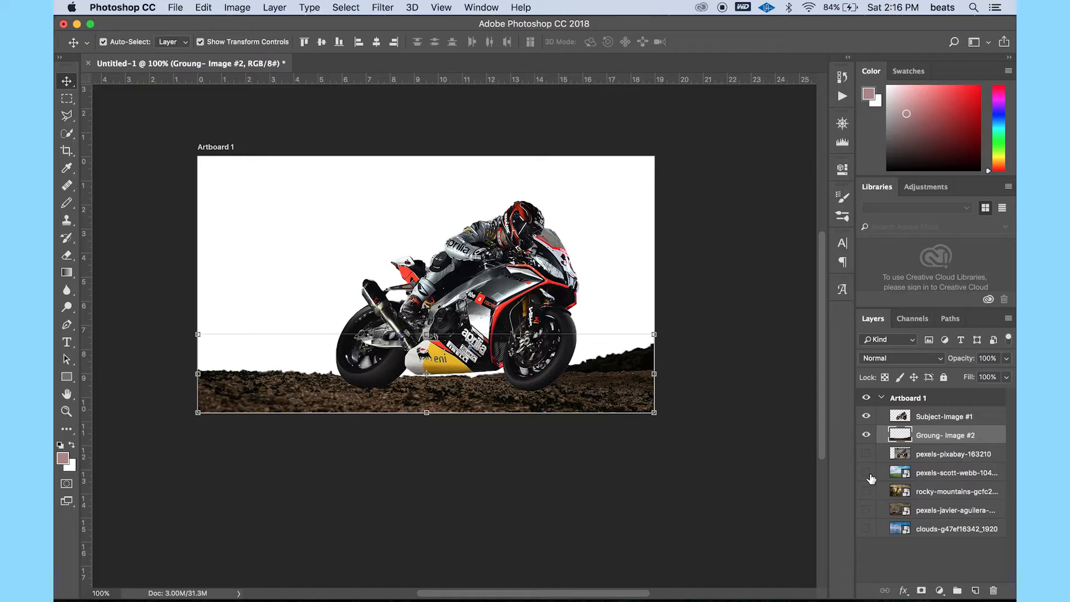
Step: Preview the pexels-scott-webb grassy hill behind the composite, and show the rocky-mountains background in its place
left_click(867, 473)
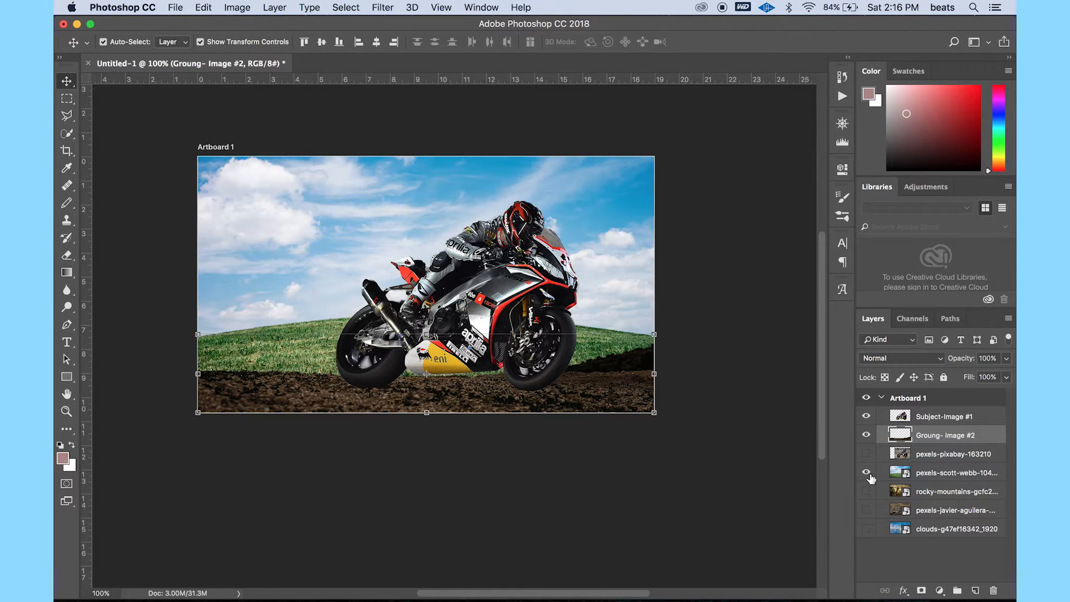
left_click(867, 473)
left_click(867, 491)
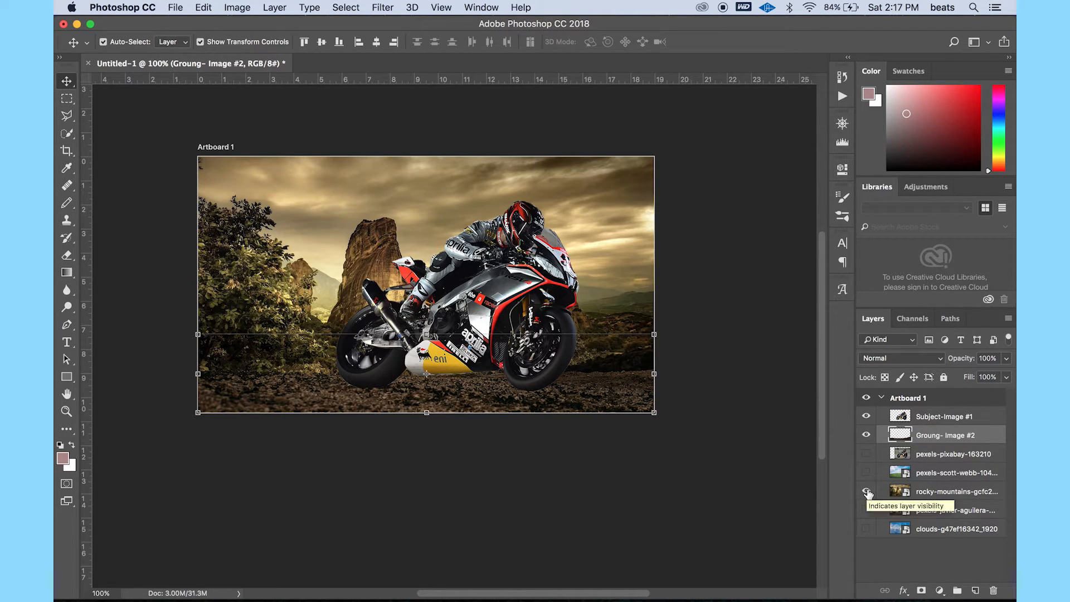
Step: Move Subject-Image #1 about 4.8 in to the left along the ground in front of the rocky mountains
left_click(946, 423)
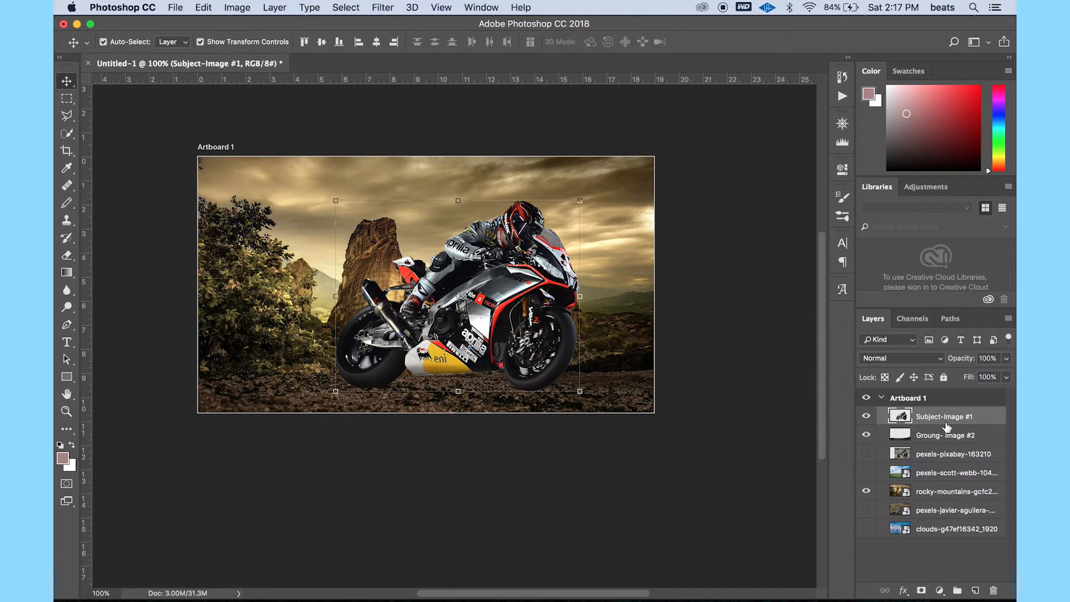
left_click_drag(530, 260, 414, 260)
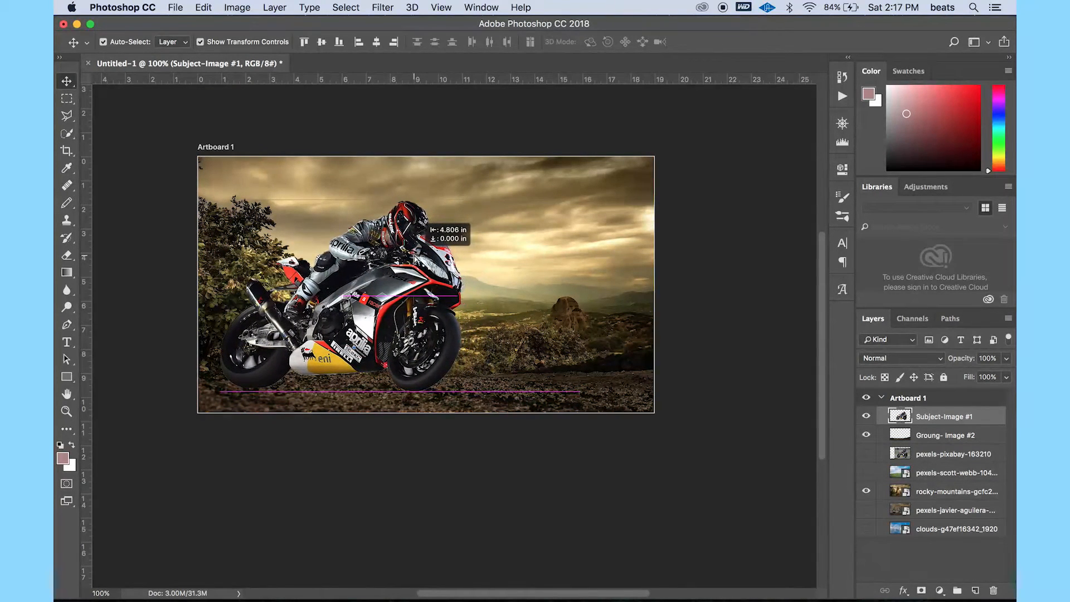
left_click_drag(415, 259, 425, 264)
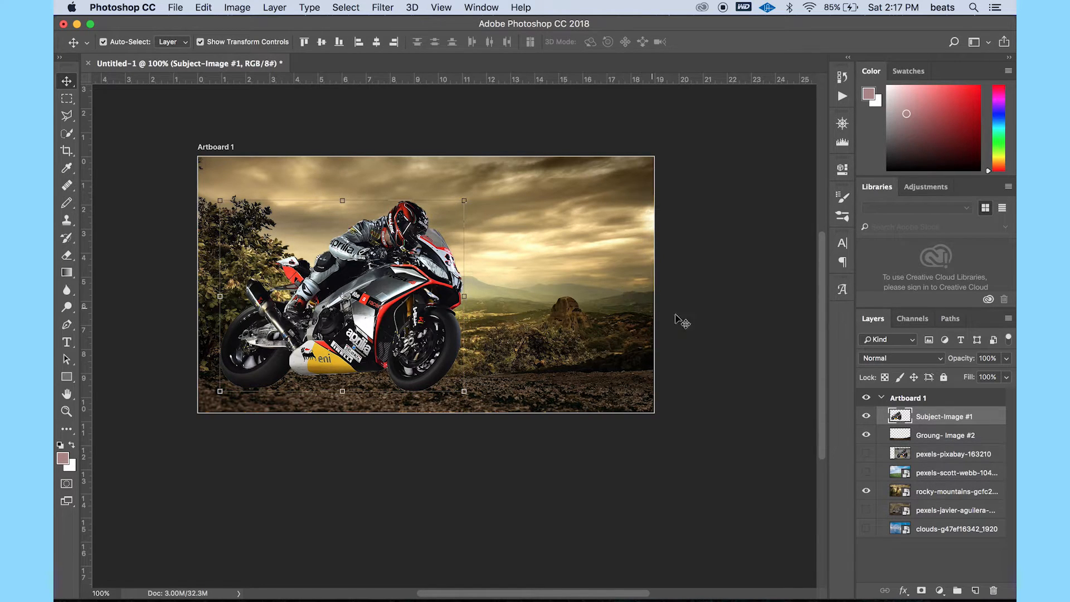
left_click(753, 418)
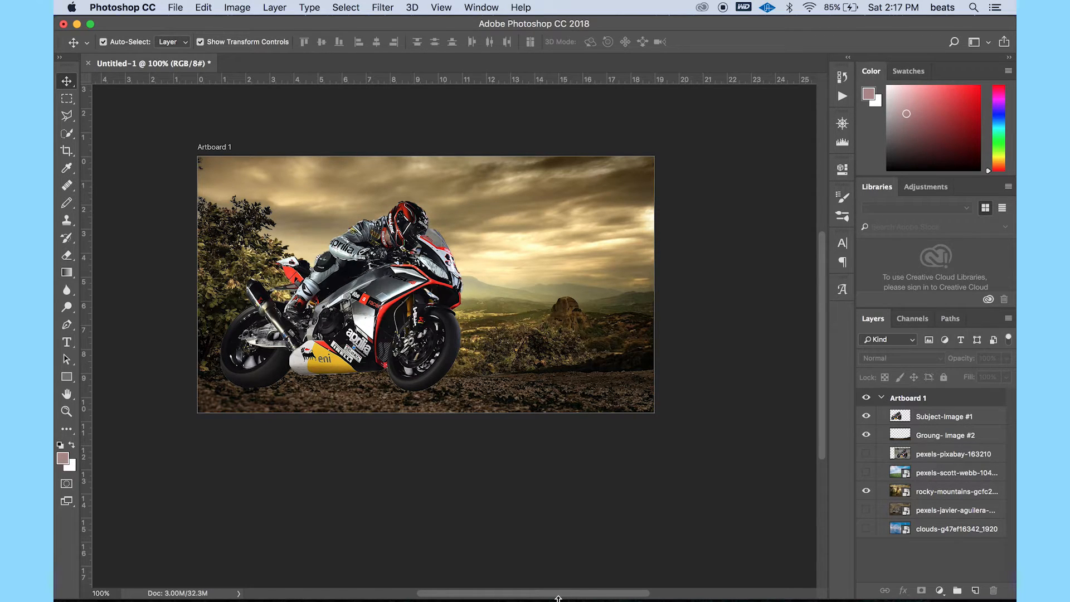
Step: Move the rocky-mountains layer directly below Groung- Image #2, and group the four hidden photo layers beneath it
left_click_drag(922, 495, 926, 450)
left_click(926, 472)
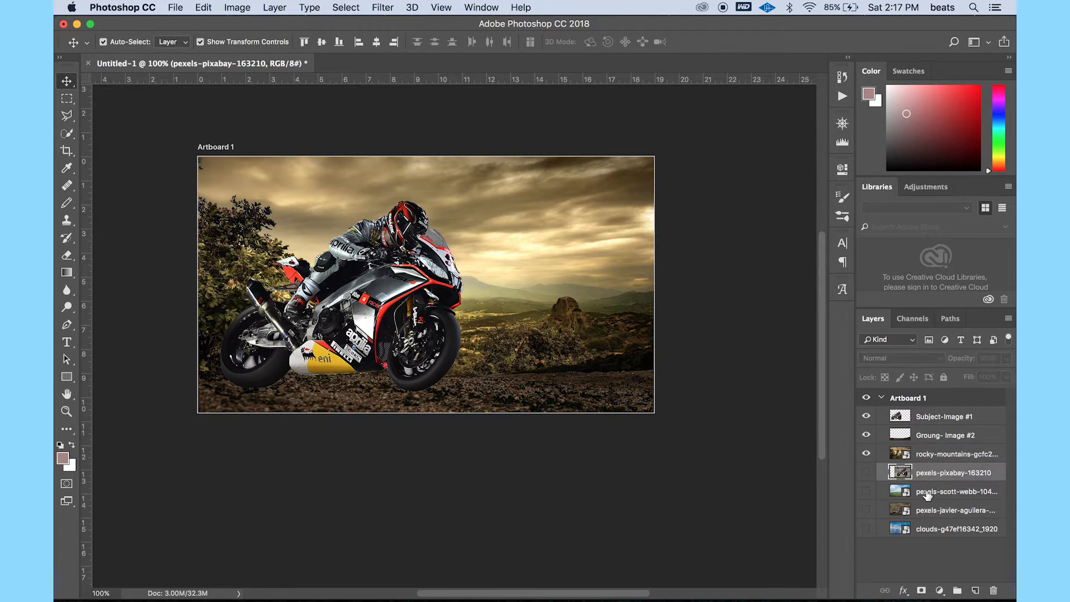
left_click(927, 528, "shift")
left_click_drag(937, 538, 957, 589)
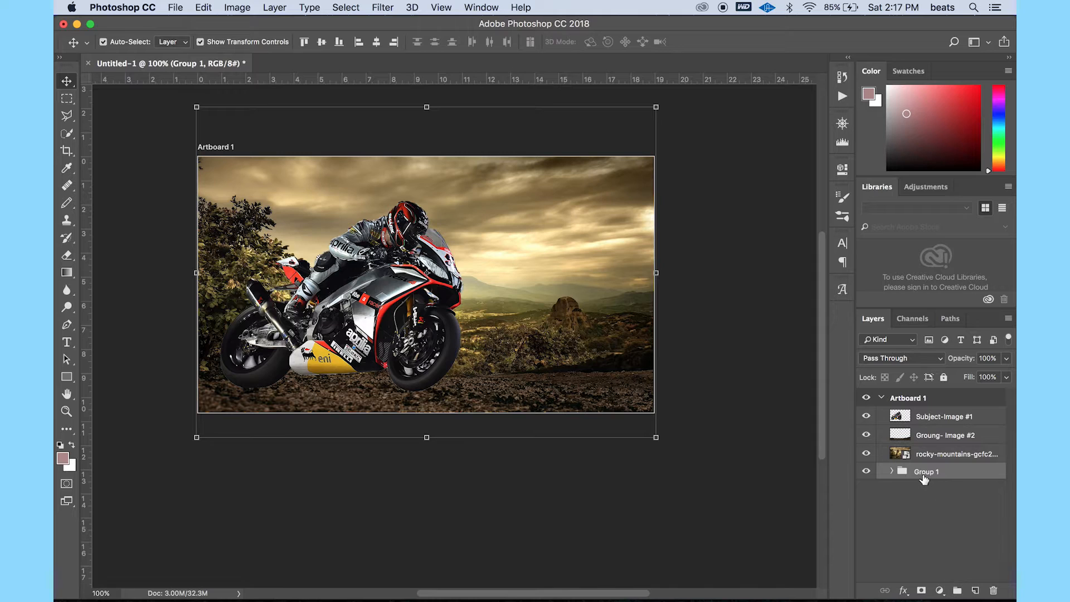
Step: Rename the group of unused photos as Originial Photos and hide it
right_click(923, 477)
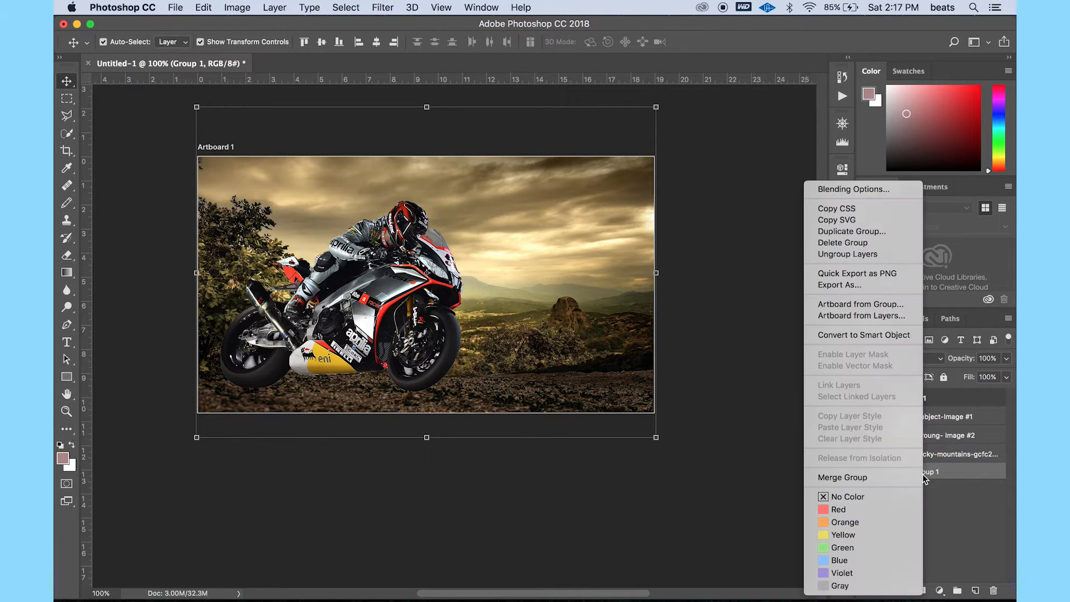
left_click(939, 471)
double_click(939, 471)
type("d")
type("riginial Photos")
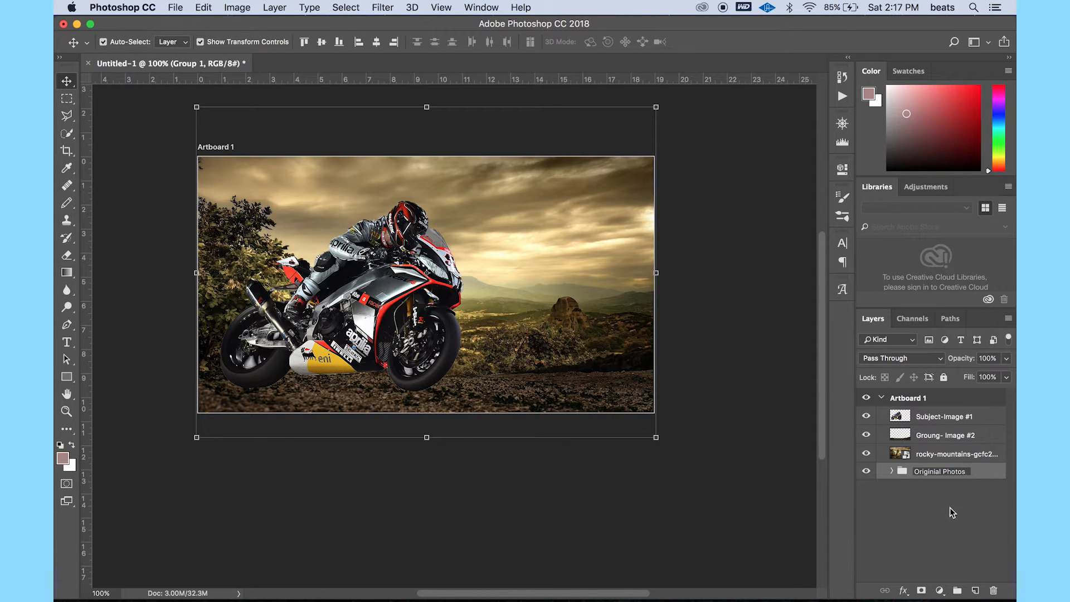
key("Return")
left_click(867, 471)
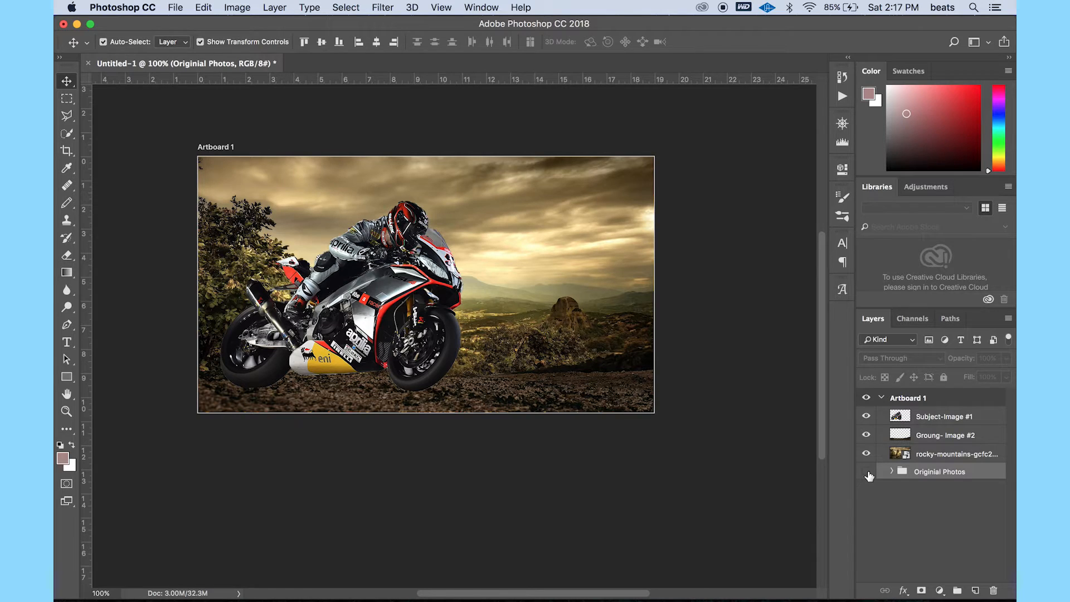
Step: Create a new layer group above Originial Photos and name it Composite Banner
left_click(957, 590)
double_click(926, 471)
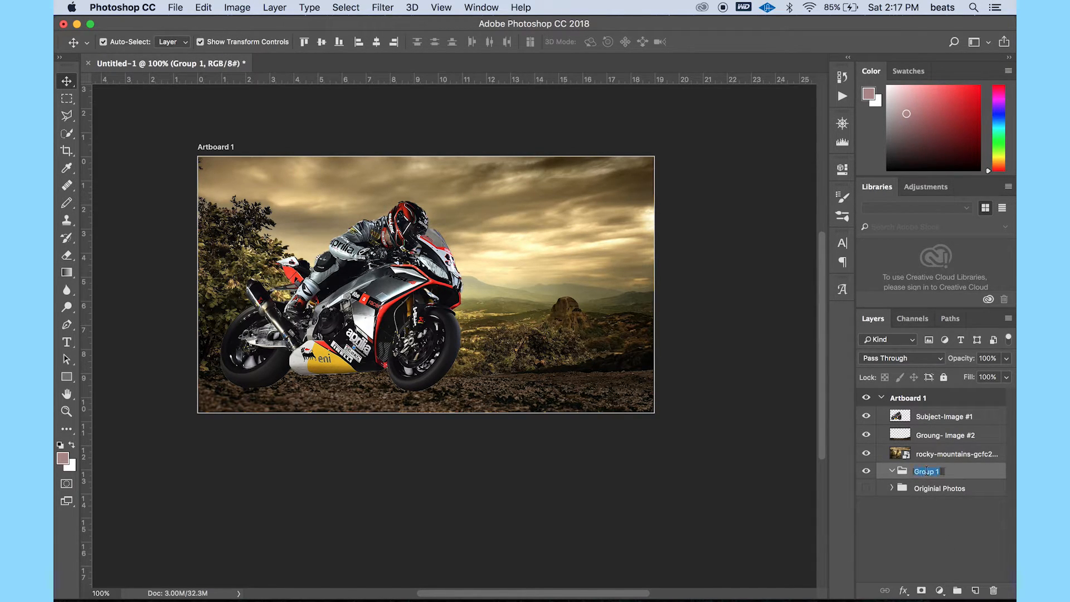
type("Composite Banner")
key("Return")
Step: Move Subject-Image #1, Groung- Image #2 and the rocky-mountains layer together into the Composite Banner group
left_click(932, 424)
left_click(932, 456, "shift")
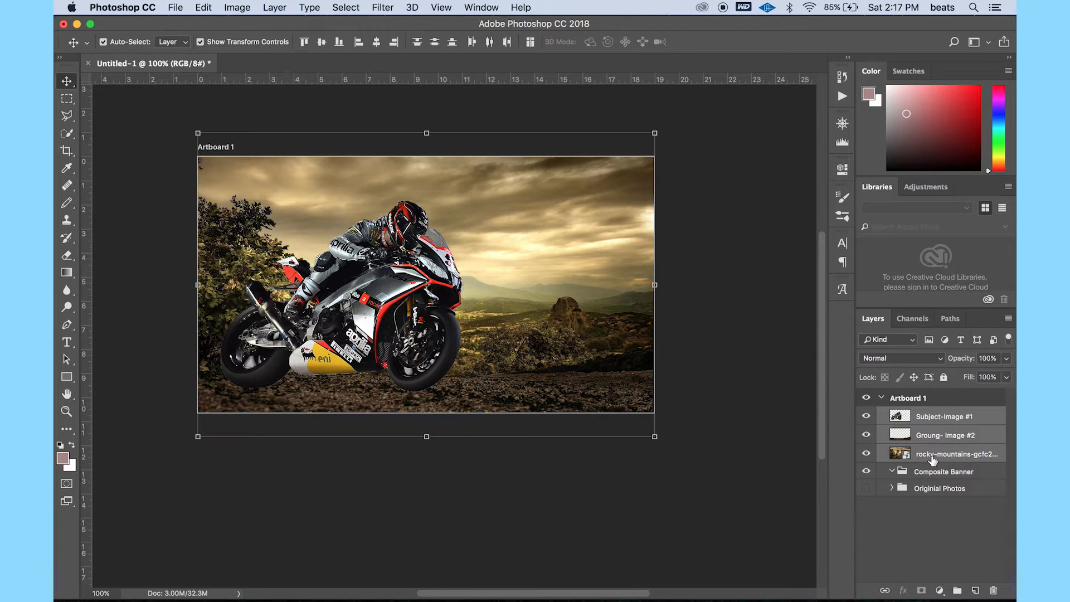
left_click(932, 457)
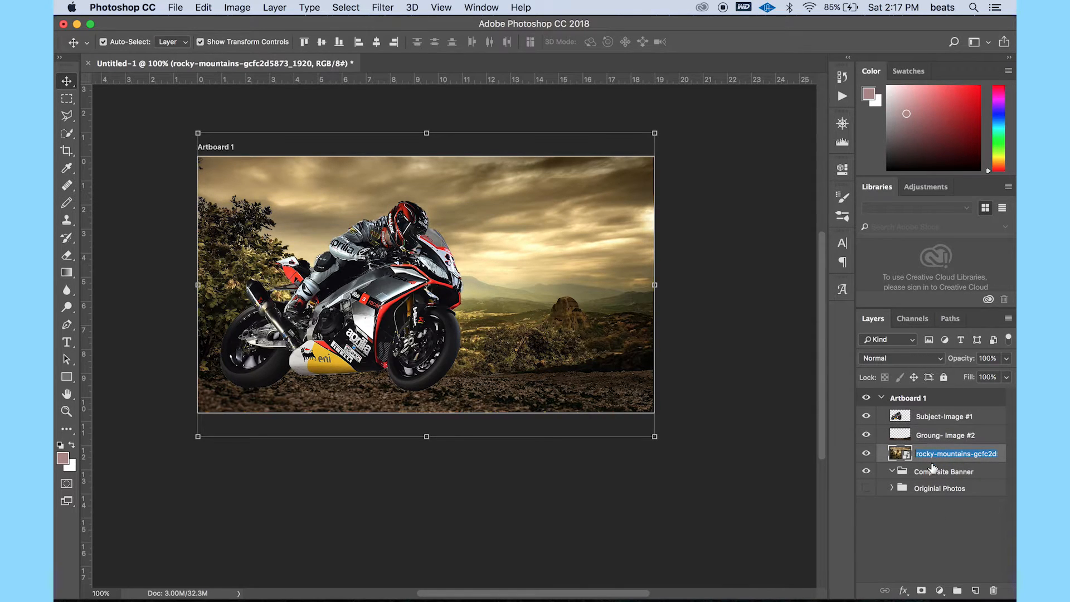
left_click(932, 419)
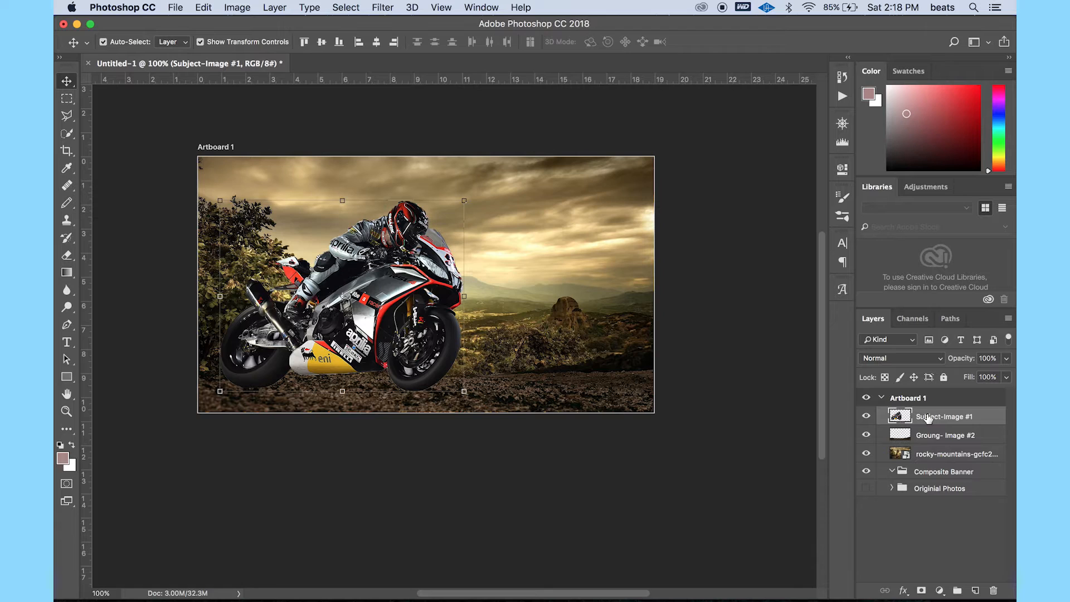
left_click(937, 454, "shift")
left_click_drag(937, 454, 936, 472)
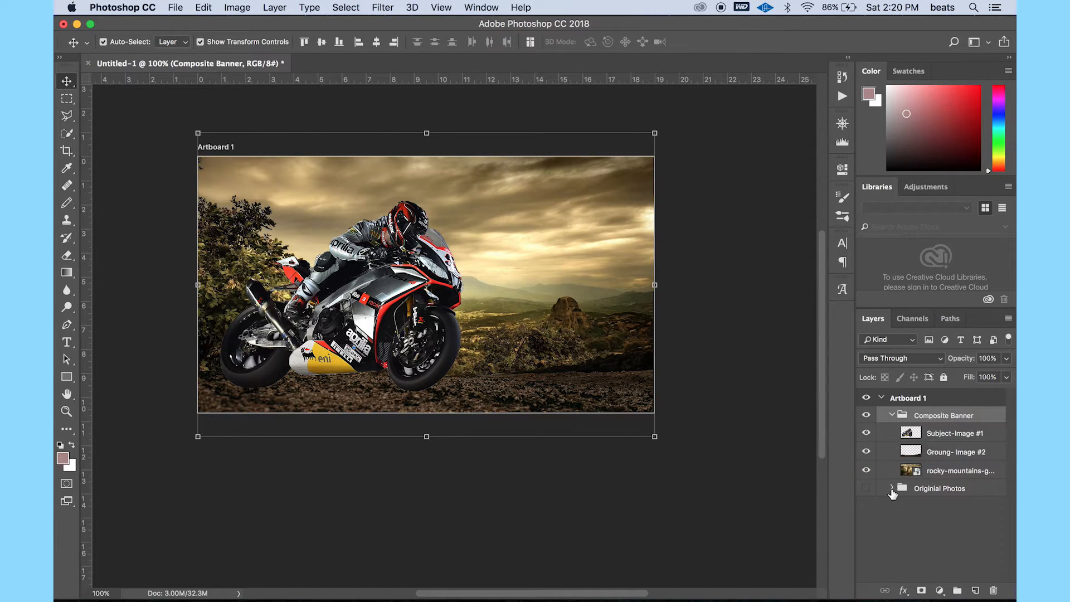
Step: Move the clouds layer from Originial Photos to the top of the Composite Banner group, keeping it visible and Originial Photos hidden and collapsed
left_click(891, 489)
left_click(866, 488)
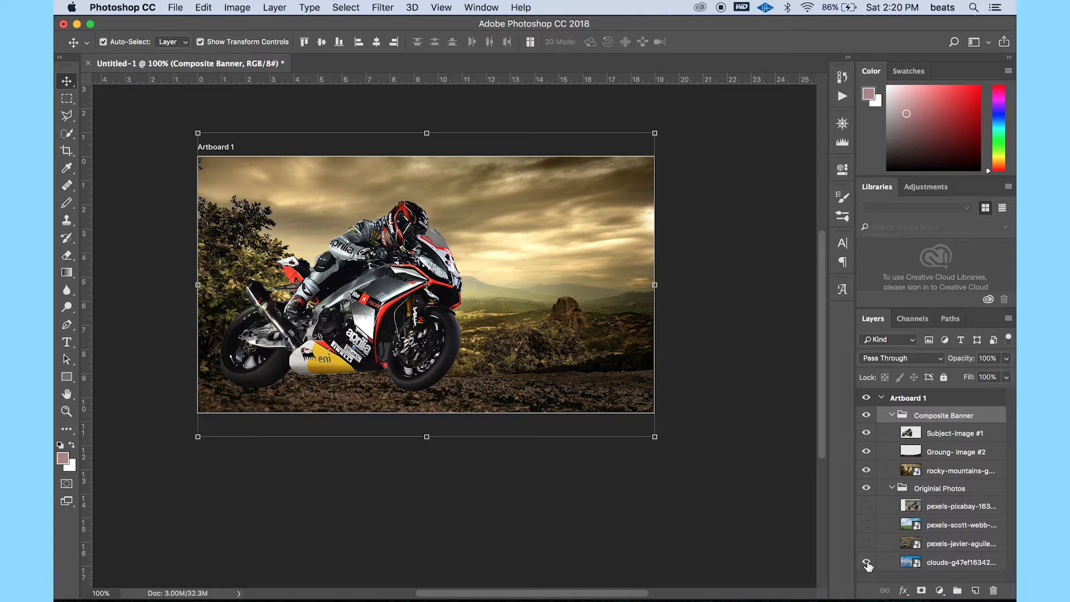
left_click_drag(961, 562, 953, 428)
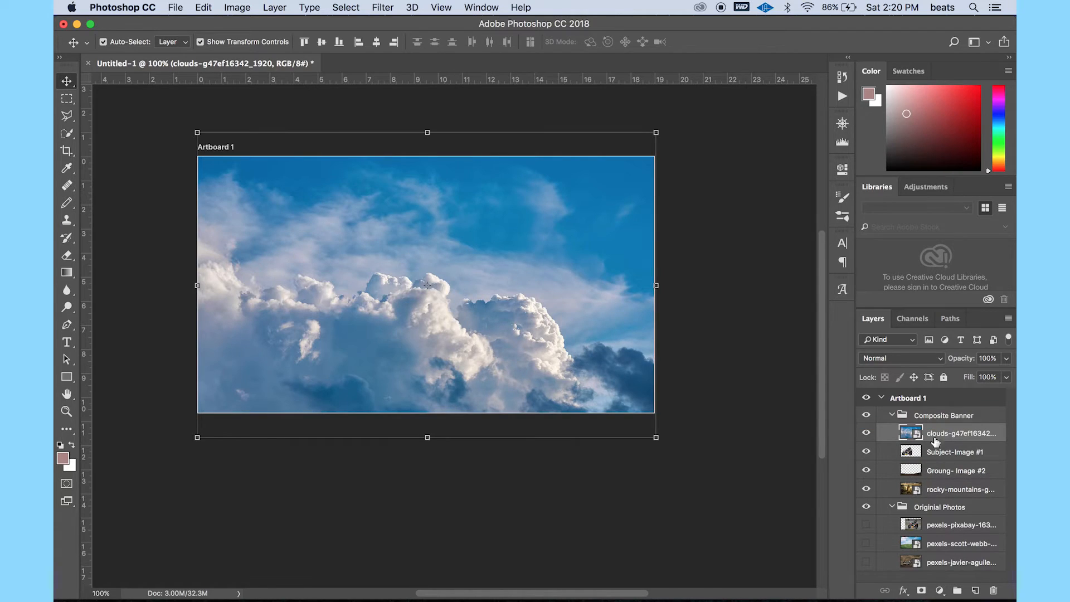
left_click(866, 506)
left_click(891, 507)
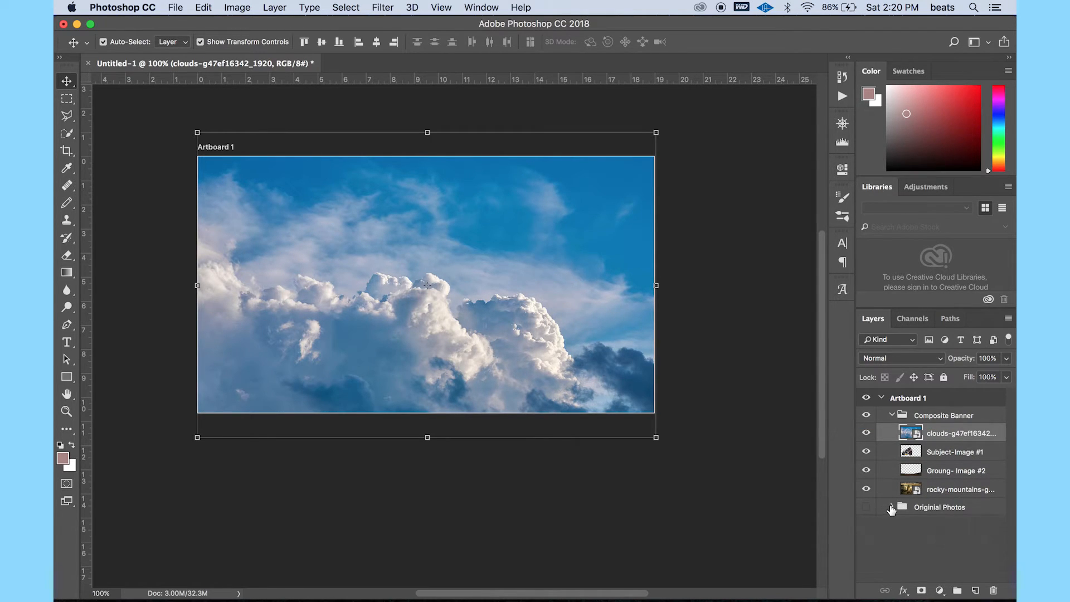
left_click(866, 433)
left_click(867, 432)
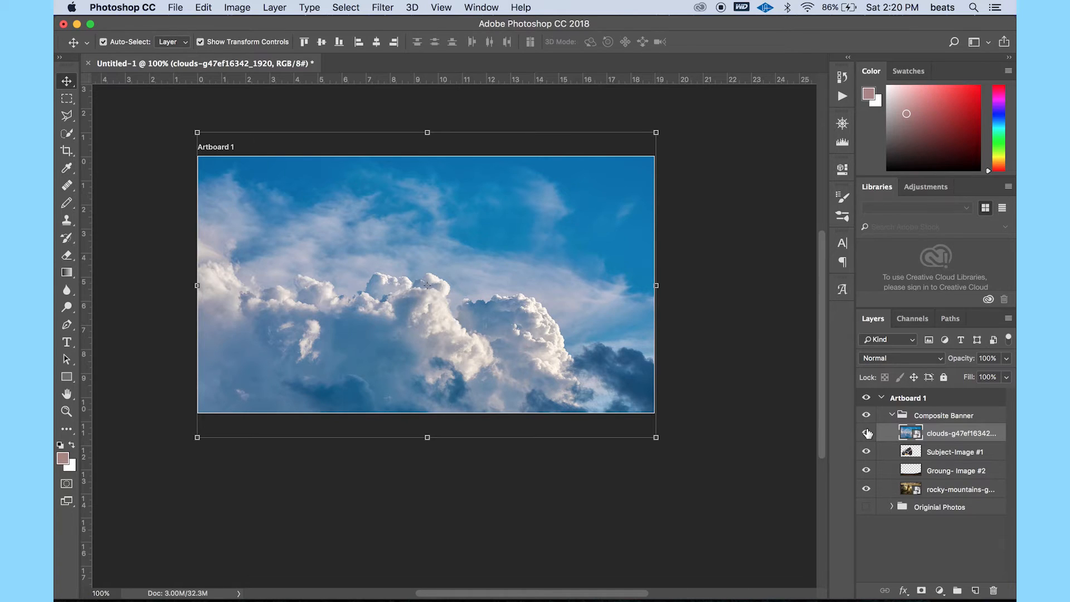
Step: Try the Darken, Multiply, Color Burn, Linear Burn and Darker Color blend modes on the clouds layer
left_click(938, 357)
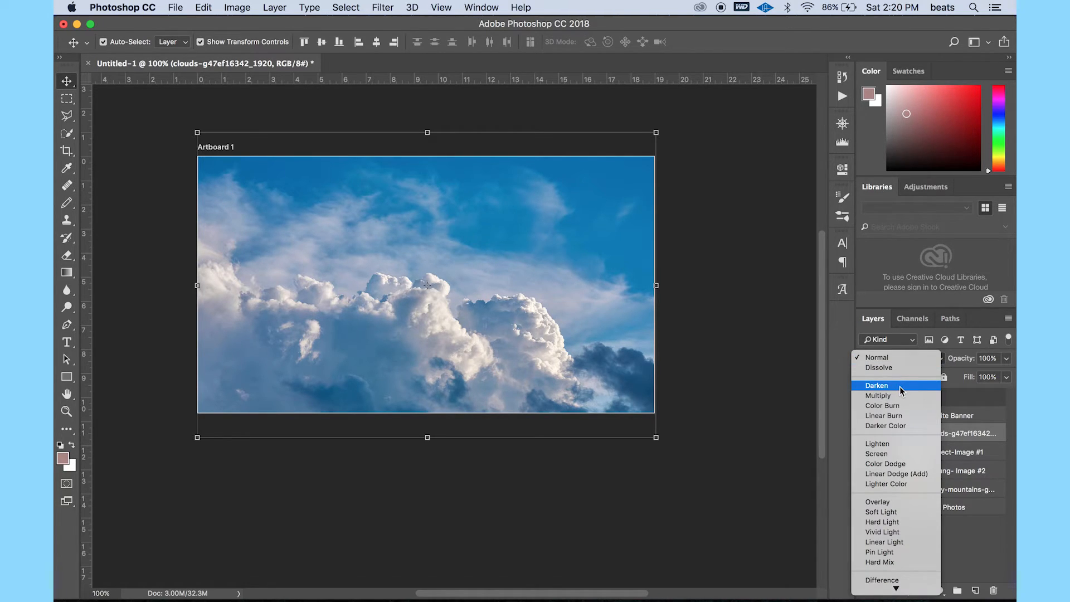
left_click(900, 386)
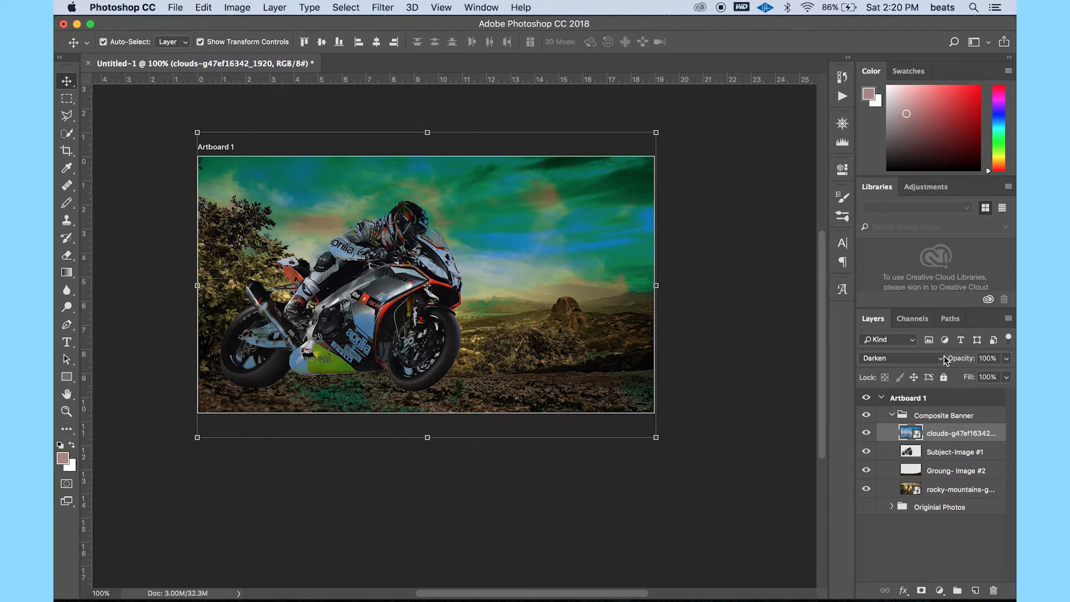
left_click(943, 358)
left_click(918, 368)
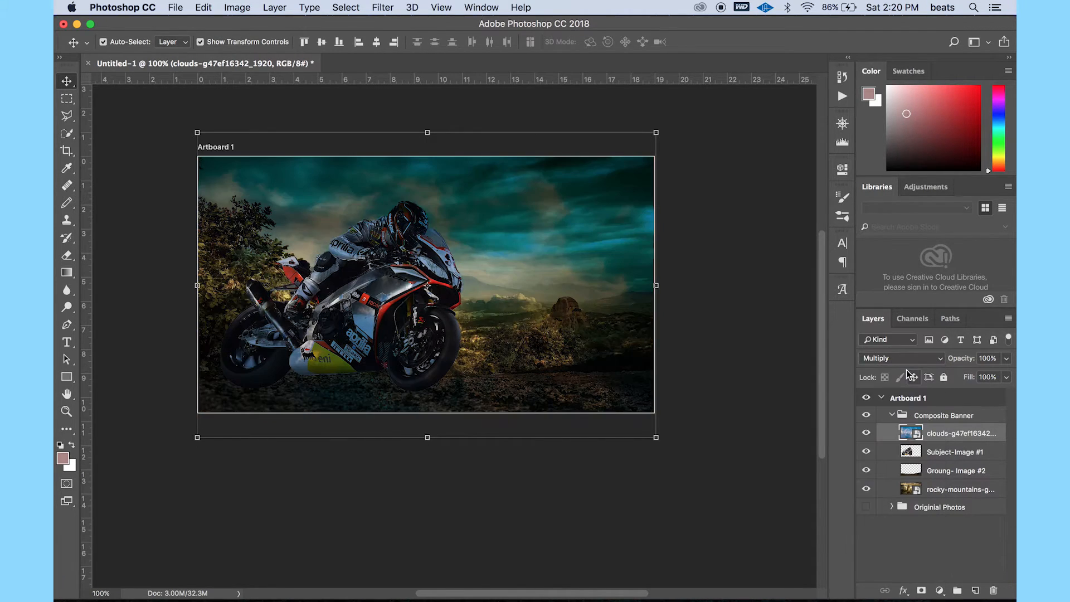
left_click(932, 361)
left_click(910, 368)
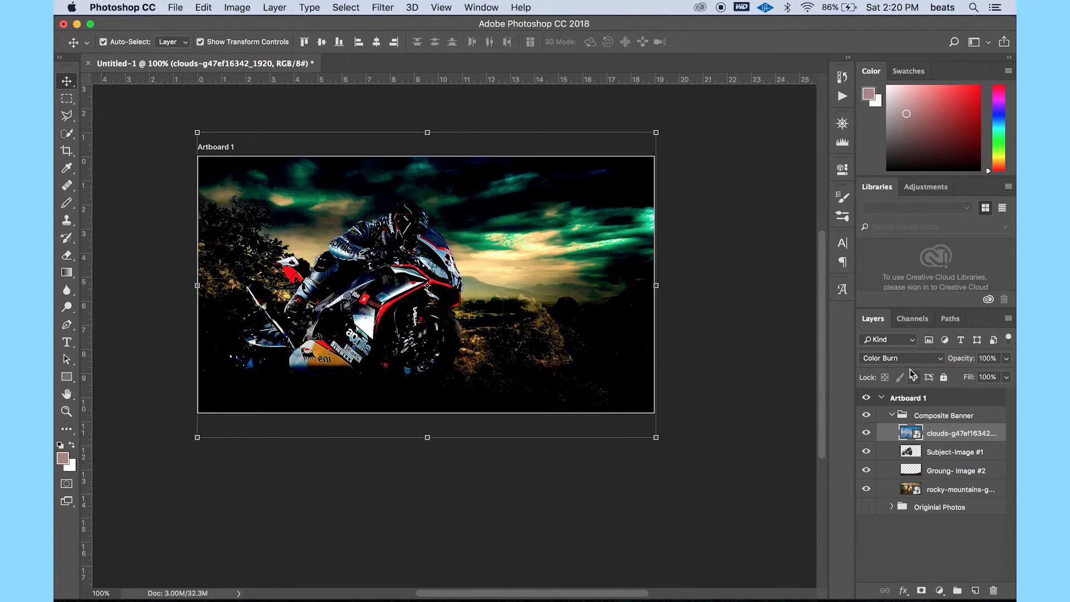
left_click(913, 361)
left_click(896, 369)
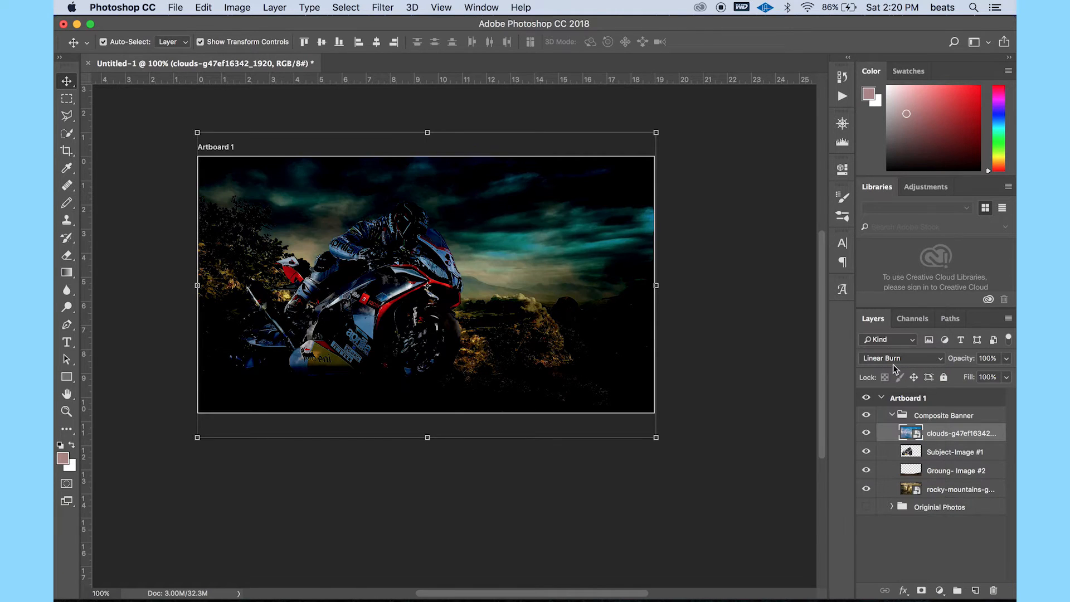
left_click(893, 362)
left_click(883, 367)
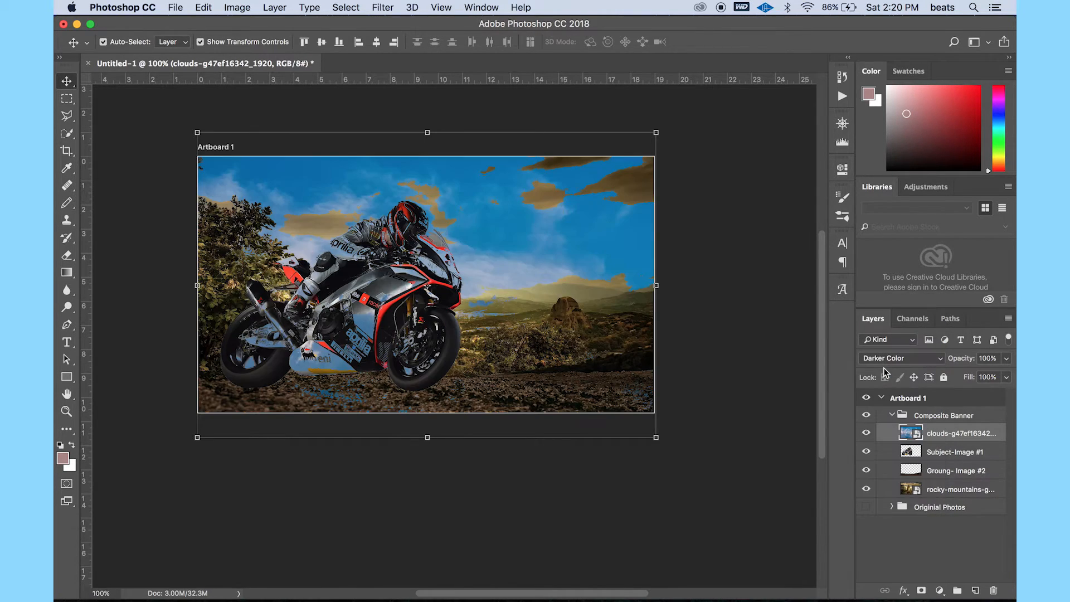
Step: Try the Lighten, Screen, Overlay and Soft Light blend modes on the clouds layer
left_click(885, 359)
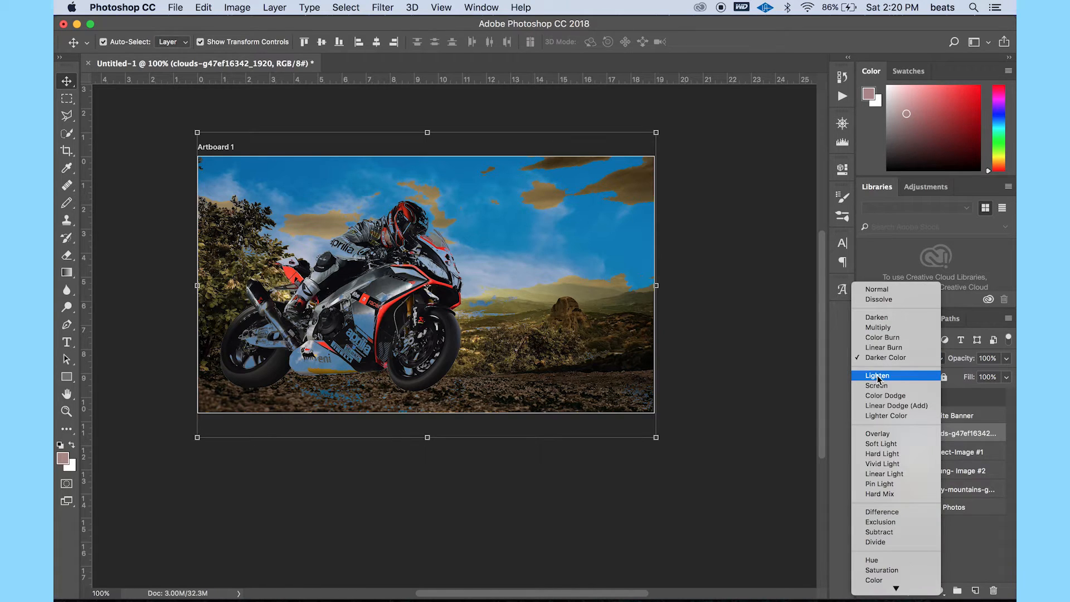
left_click(878, 374)
left_click(883, 365)
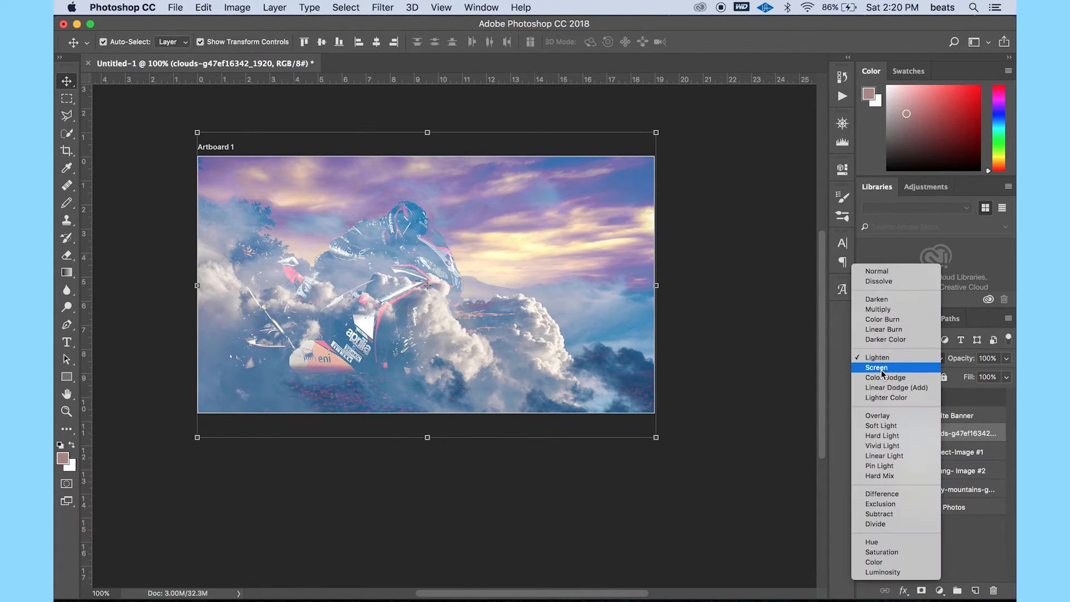
left_click(876, 367)
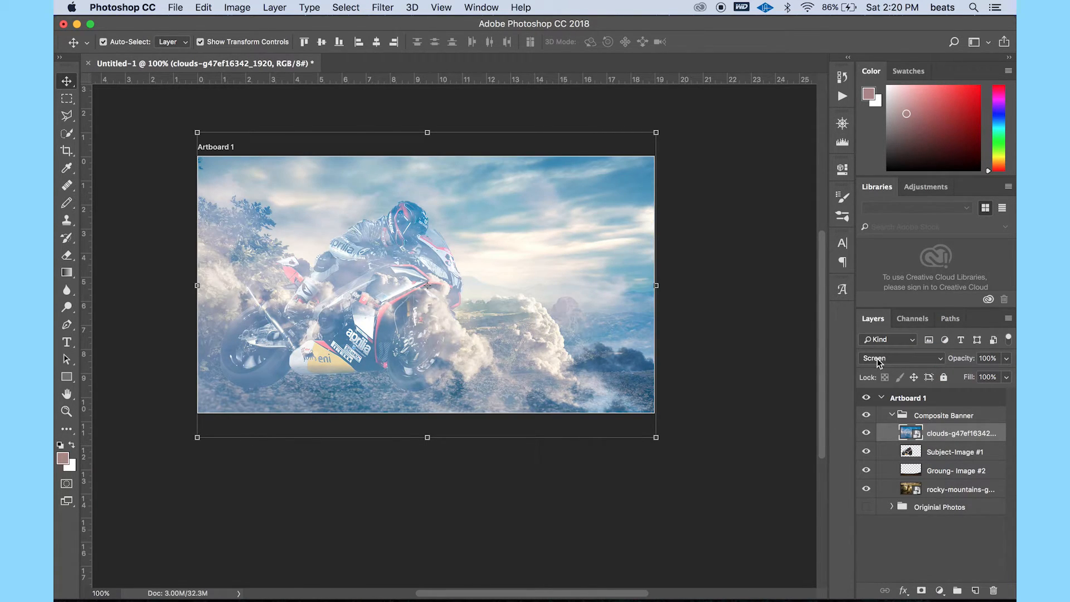
left_click(879, 359)
left_click(875, 409)
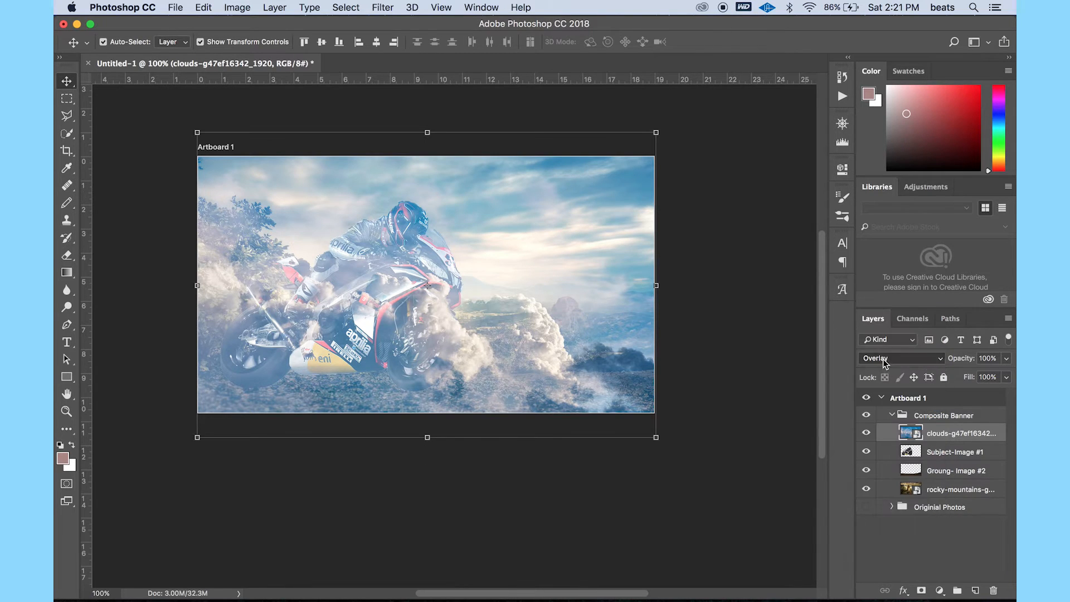
left_click(891, 360)
left_click(886, 369)
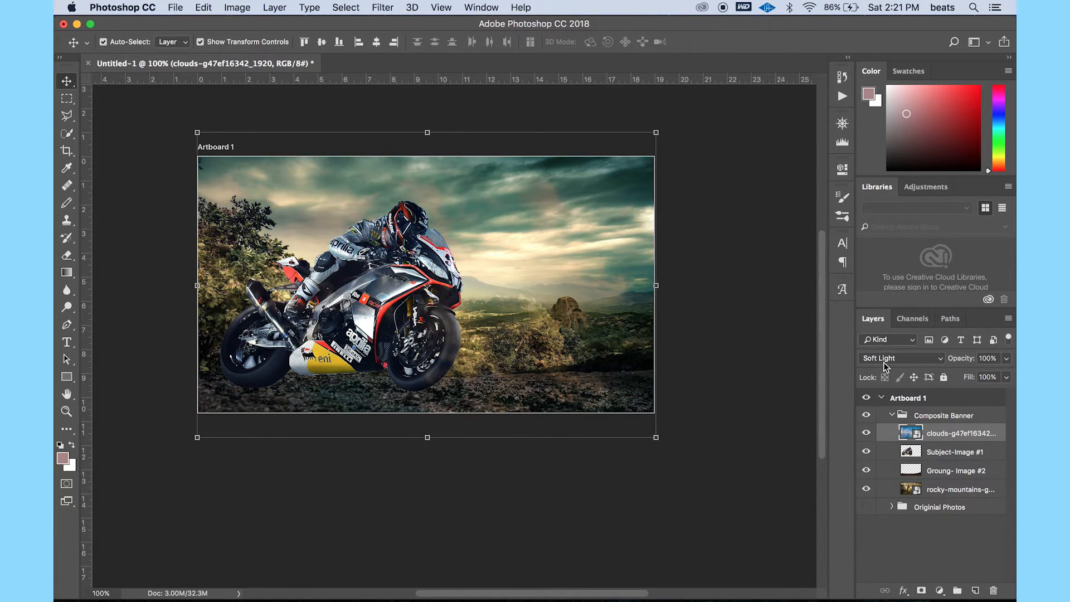
Step: Try the Hard Light, Vivid Light, Linear Light, Pin Light and Hard Mix blend modes on the clouds layer
left_click(879, 358)
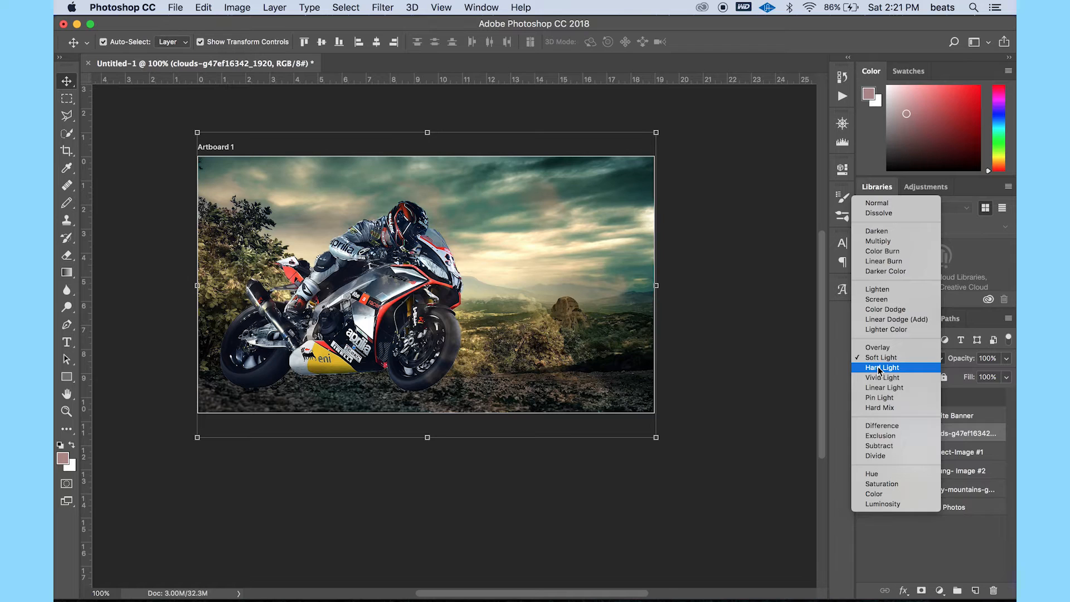
left_click(879, 367)
left_click(878, 361)
left_click(877, 367)
left_click(877, 363)
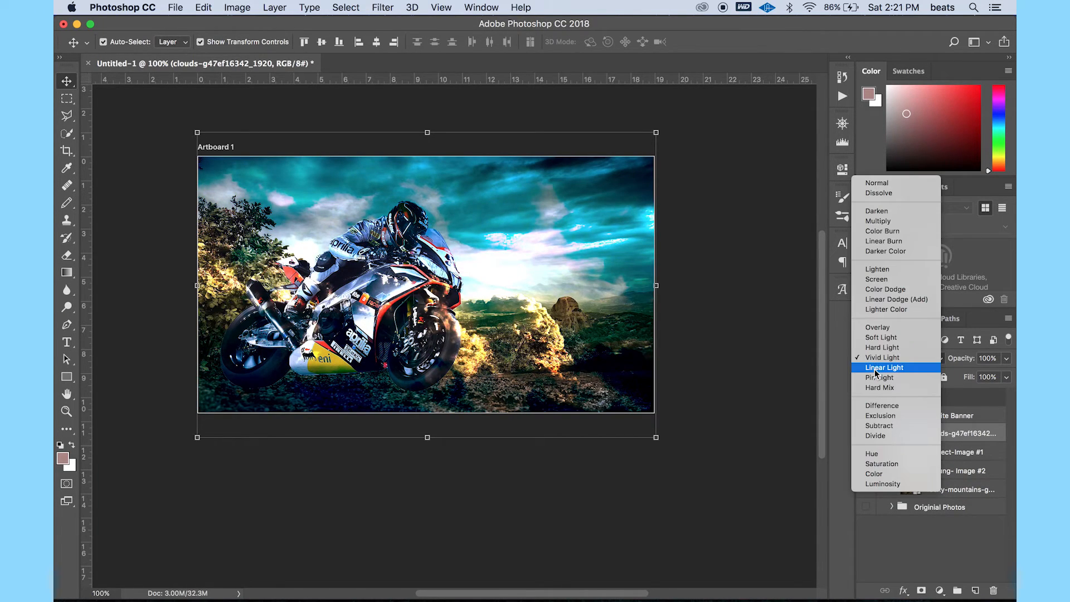
left_click(876, 370)
left_click(873, 362)
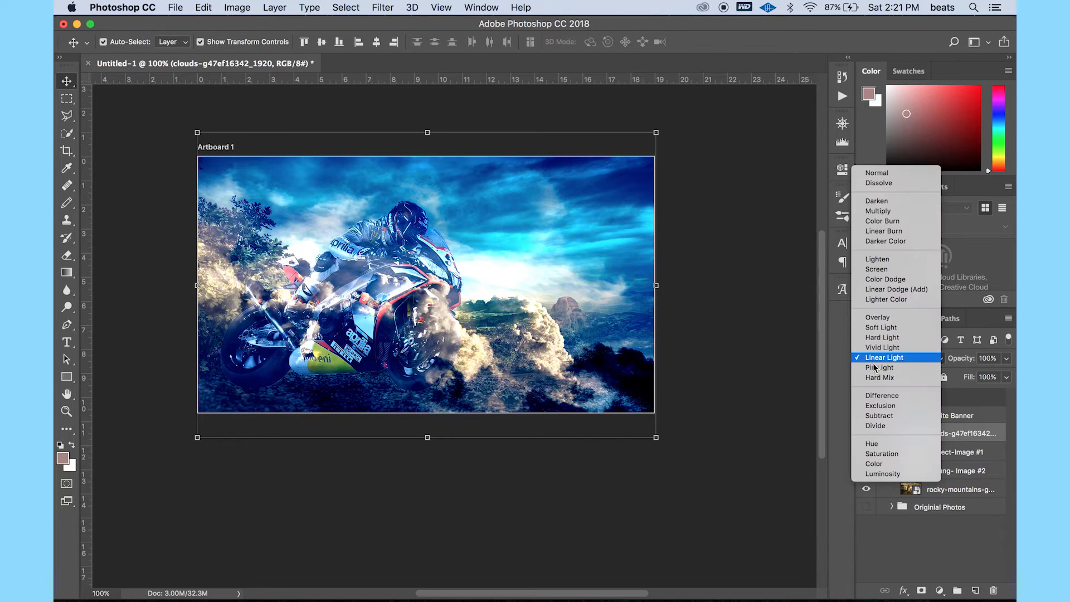
left_click(874, 368)
left_click(873, 361)
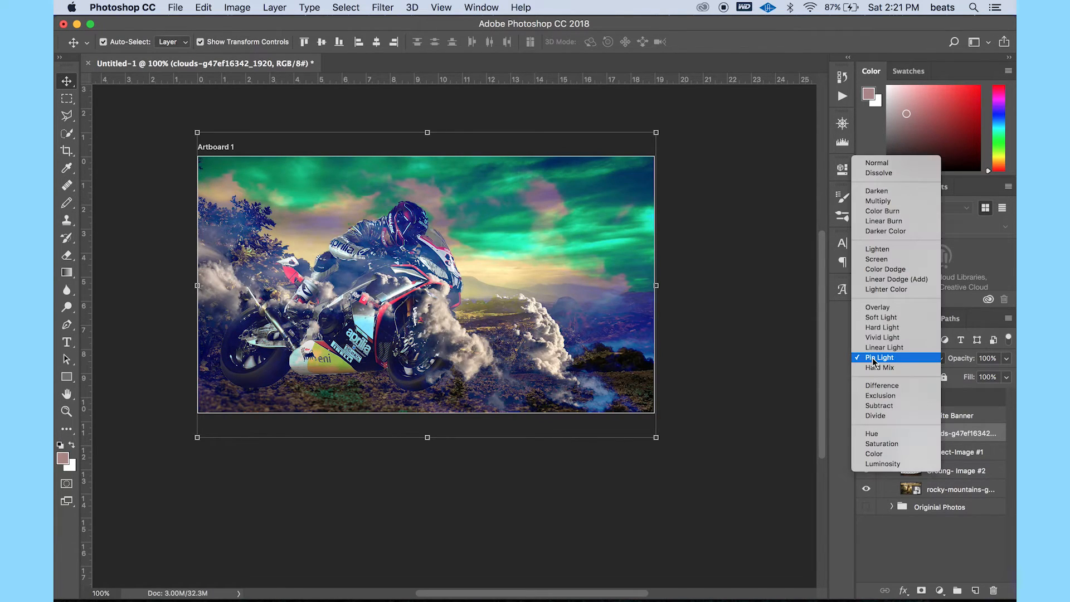
left_click(874, 367)
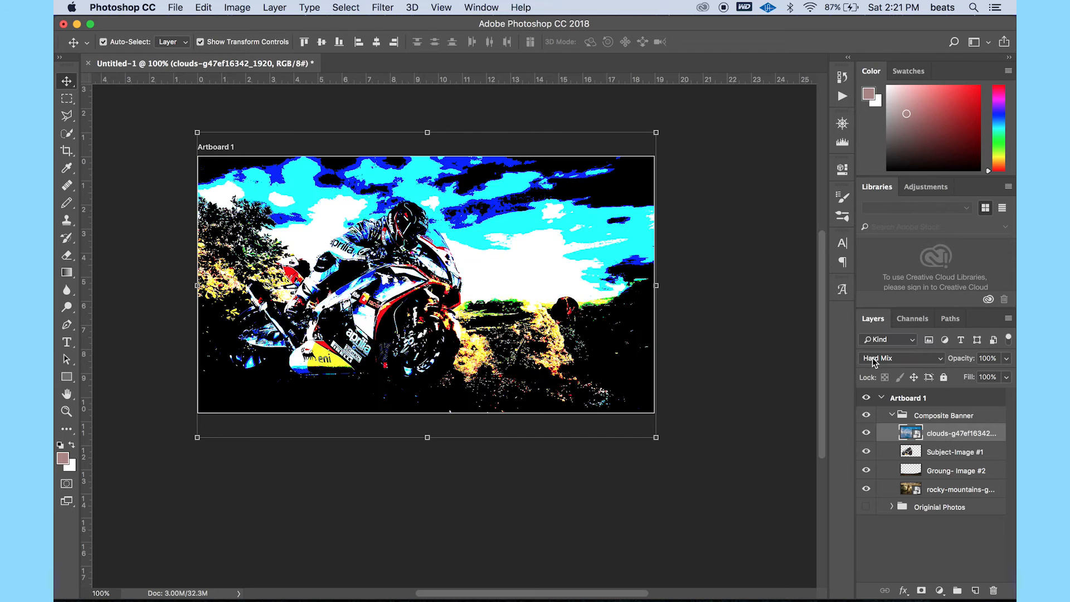
Step: Try the Difference and Exclusion blend modes on the clouds layer
left_click(873, 359)
left_click(873, 376)
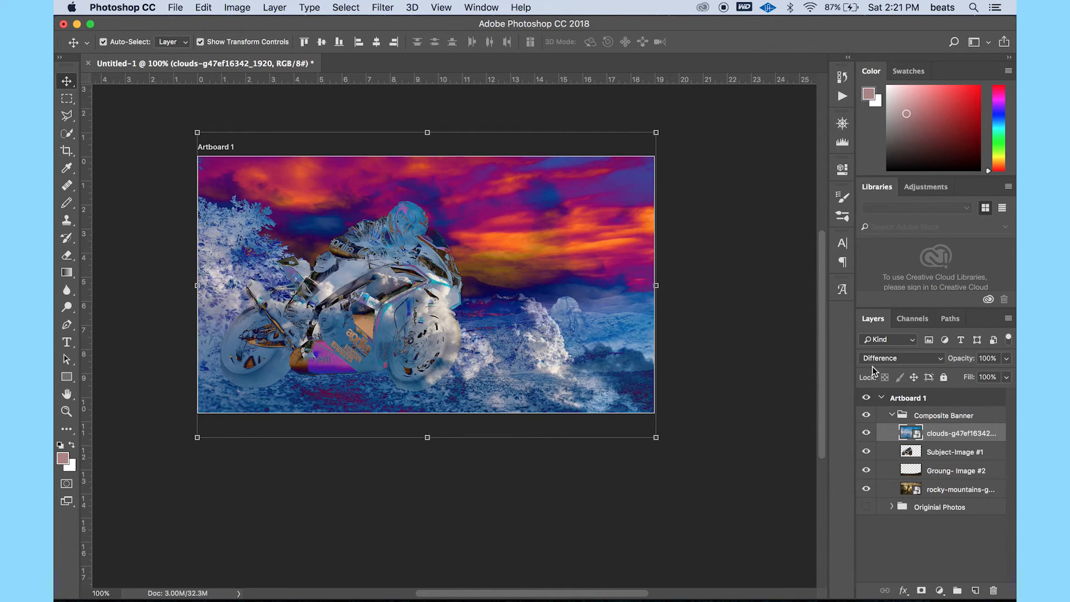
left_click(872, 362)
left_click(873, 368)
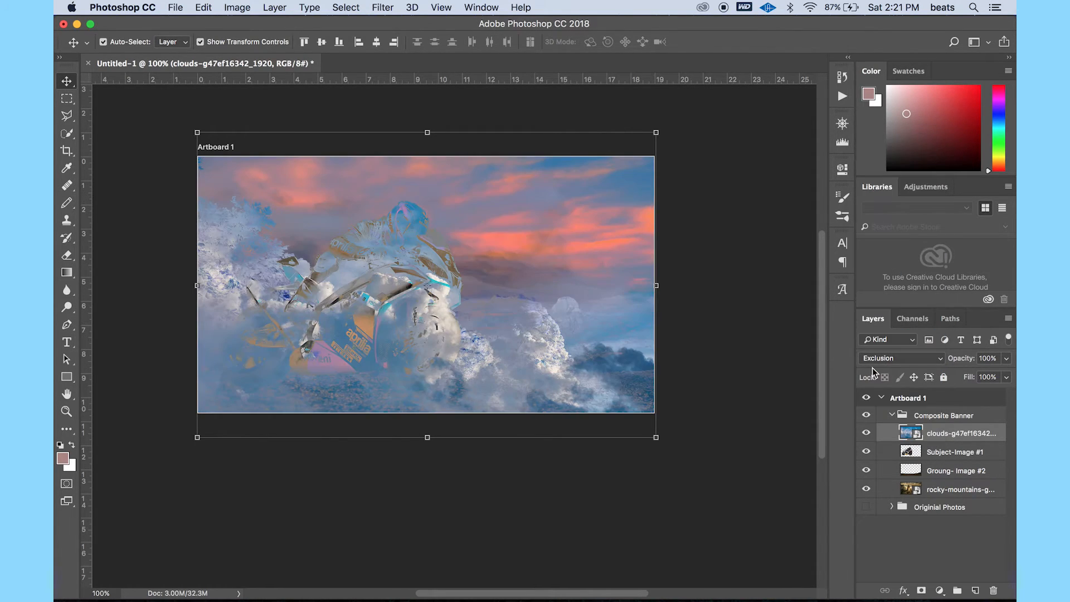
Step: Set the clouds layer's blend mode to Subtract and lower its fill to 42%
left_click(872, 357)
left_click(873, 368)
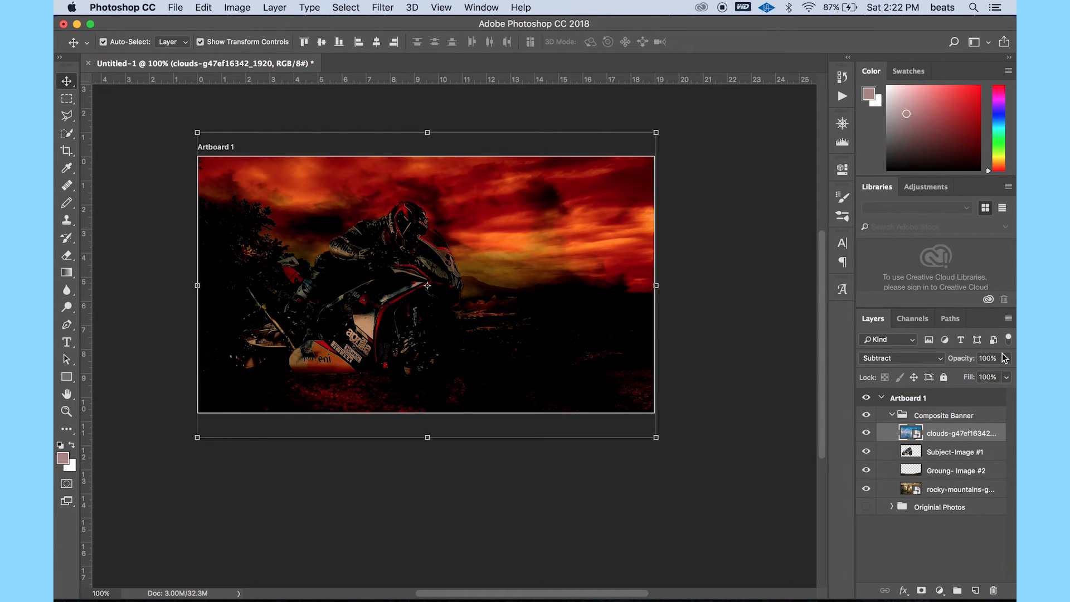
left_click(1006, 378)
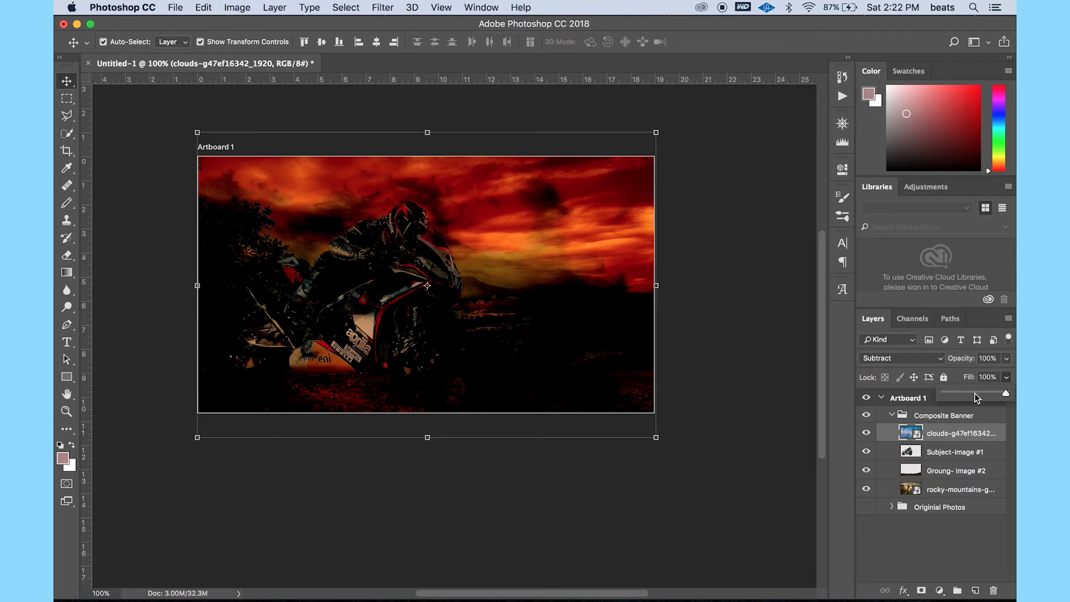
left_click(975, 393)
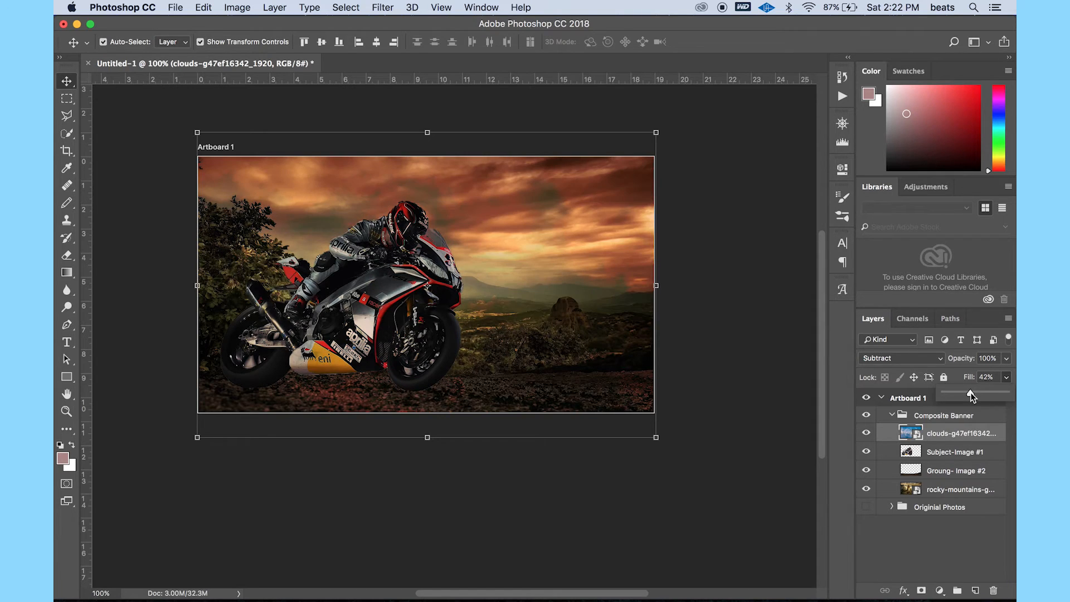
left_click_drag(973, 392, 968, 393)
Step: Keep the clouds layer's opacity at 100% and set its fill to 47%
left_click(1006, 359)
mouse_move(1007, 372)
left_mouse_down()
mouse_move(948, 378)
mouse_move(1007, 374)
left_mouse_up()
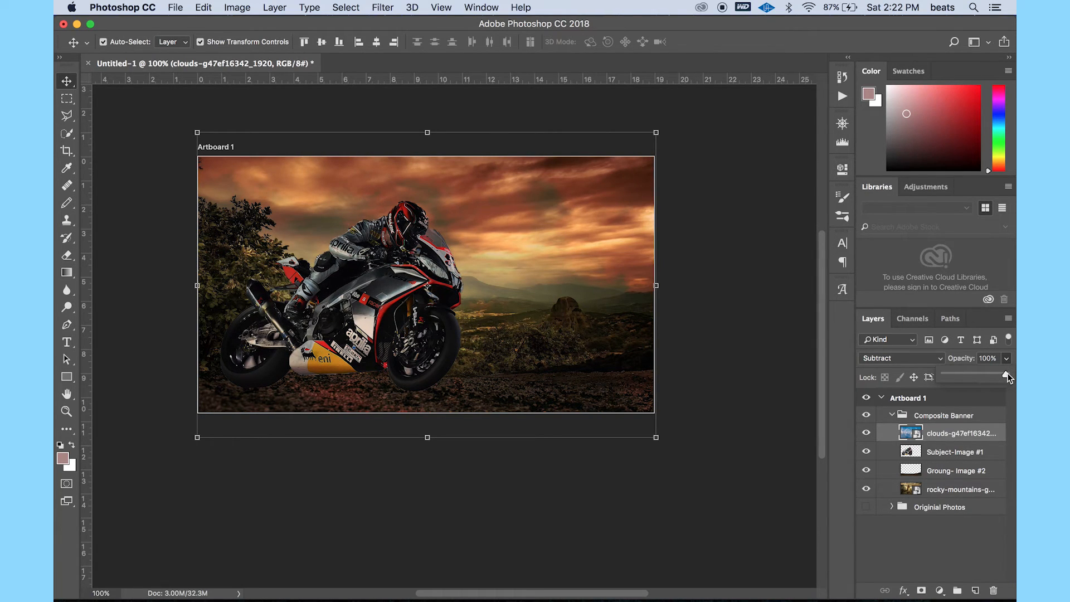
left_click(1006, 359)
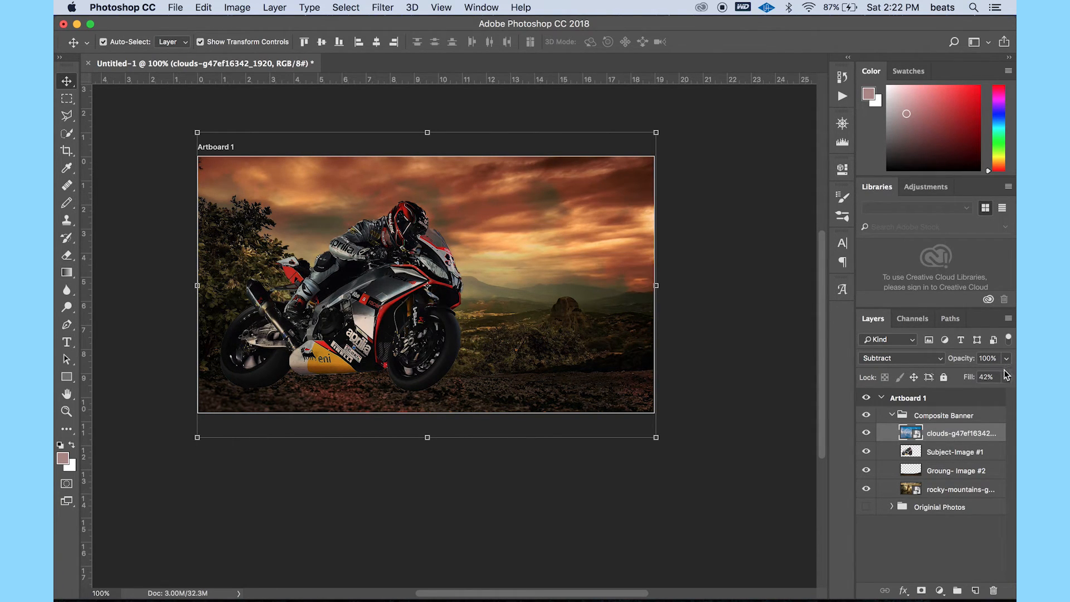
left_click(1005, 377)
left_click_drag(1006, 392, 974, 395)
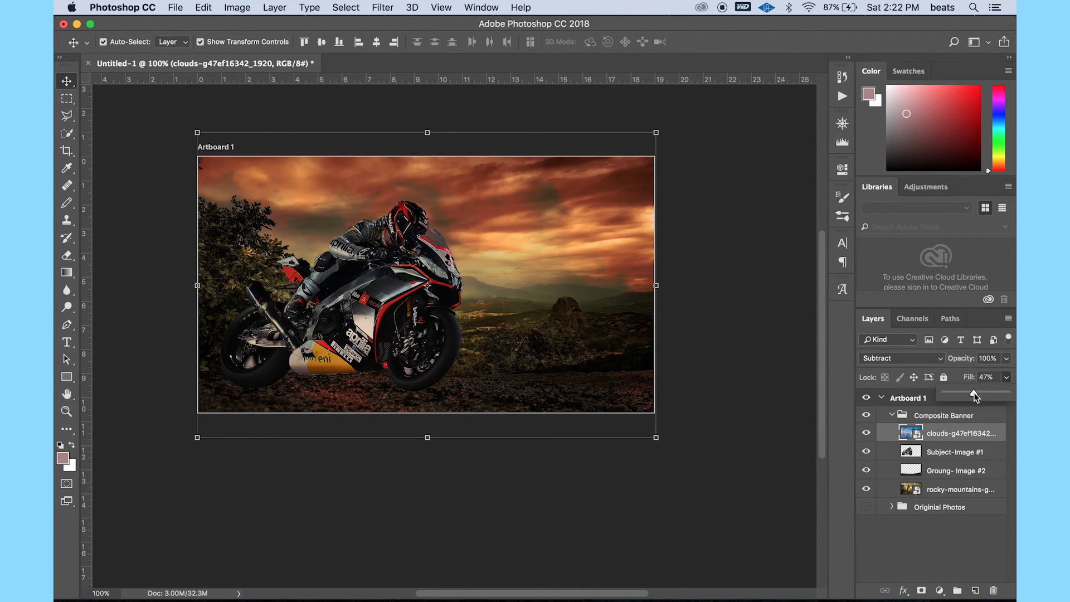